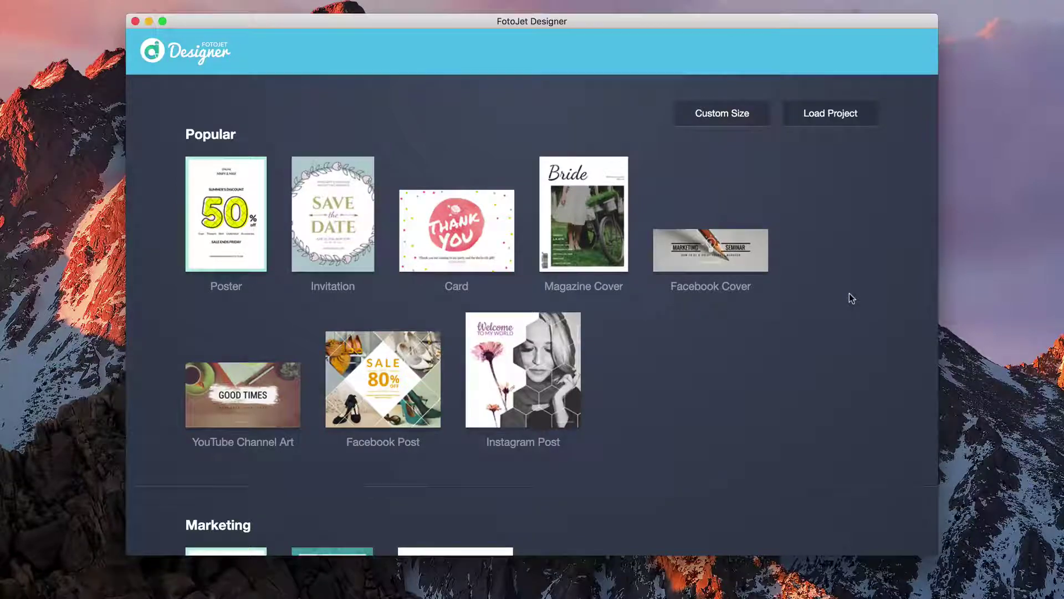
Return to FotoJet Designer, browse the template categories, and start a blank 1280 x 720 YouTube Thumbnail.
key(F4)
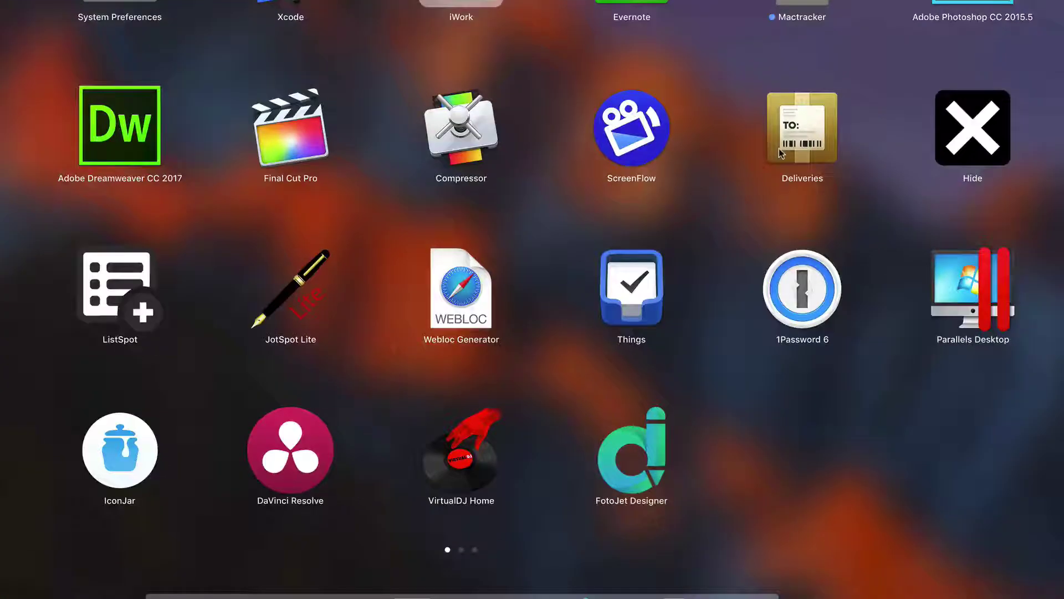
click(673, 442)
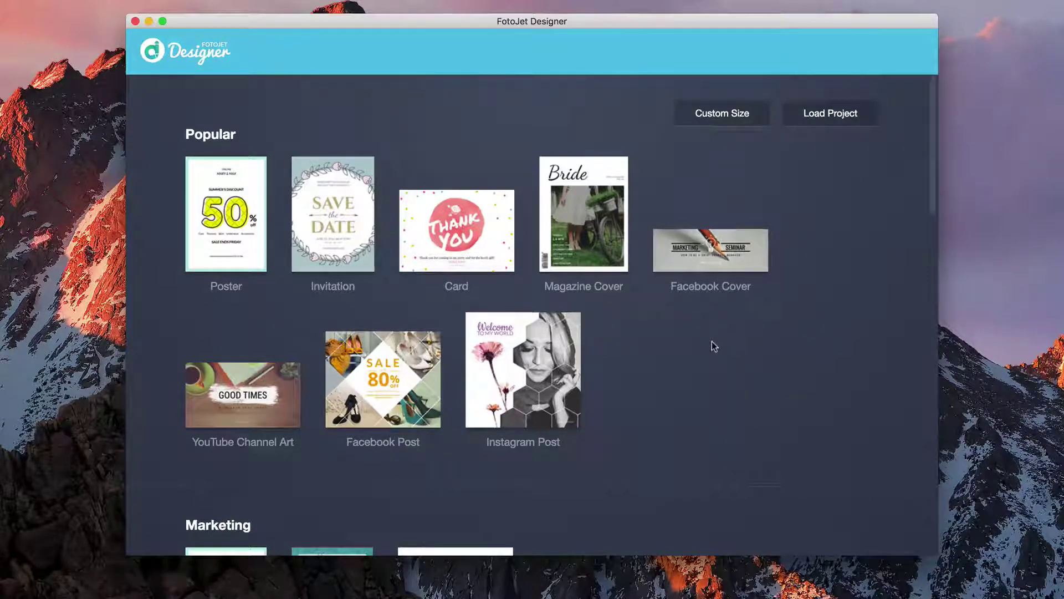
scroll(711, 341, down, 1)
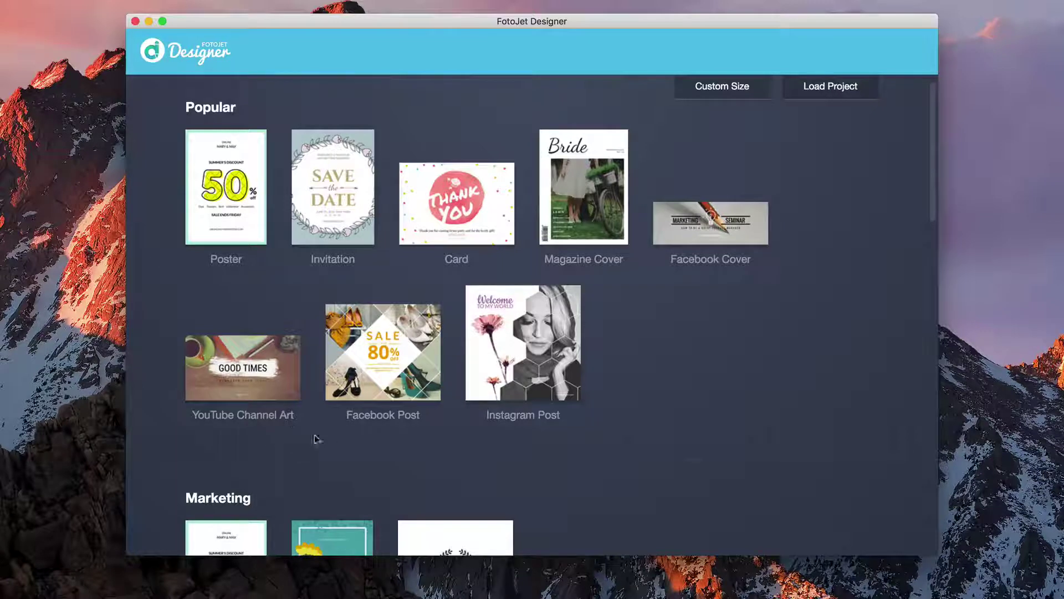
scroll(780, 404, down, 15)
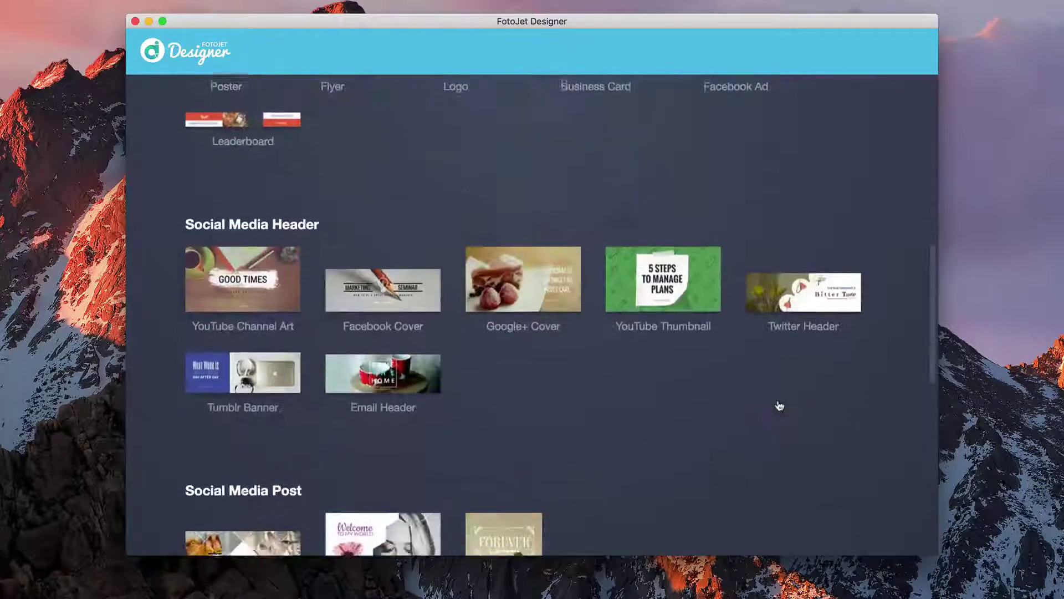
scroll(697, 403, down, 5)
scroll(698, 404, up, 2)
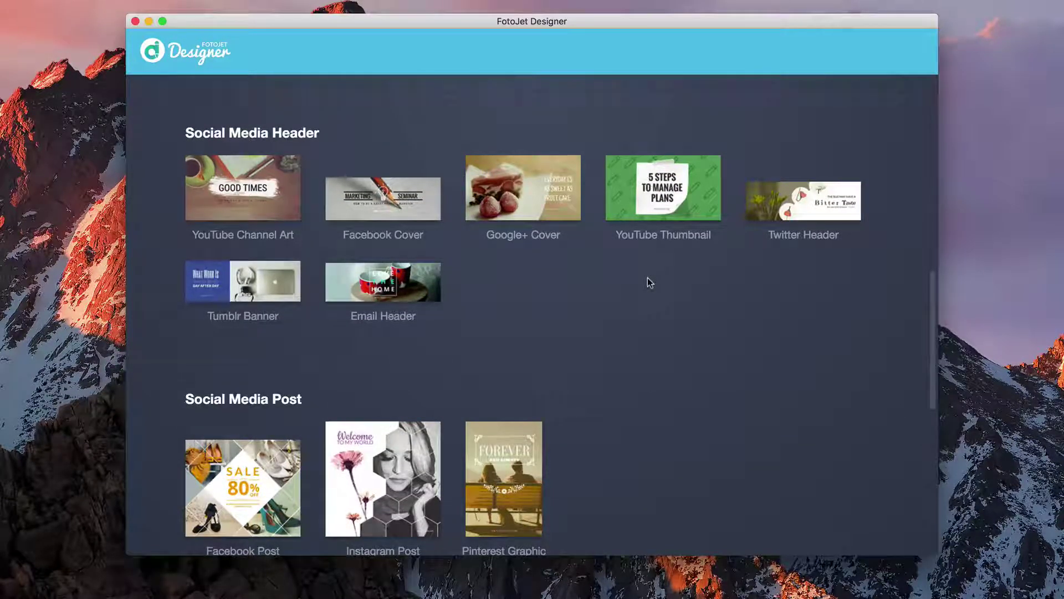
scroll(647, 278, down, 14)
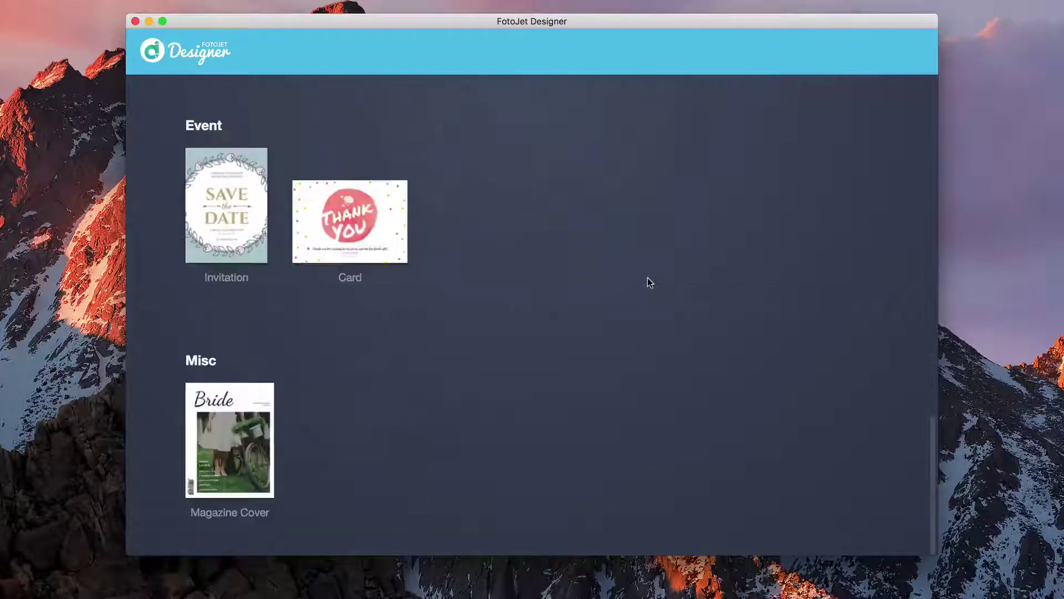
scroll(648, 278, up, 20)
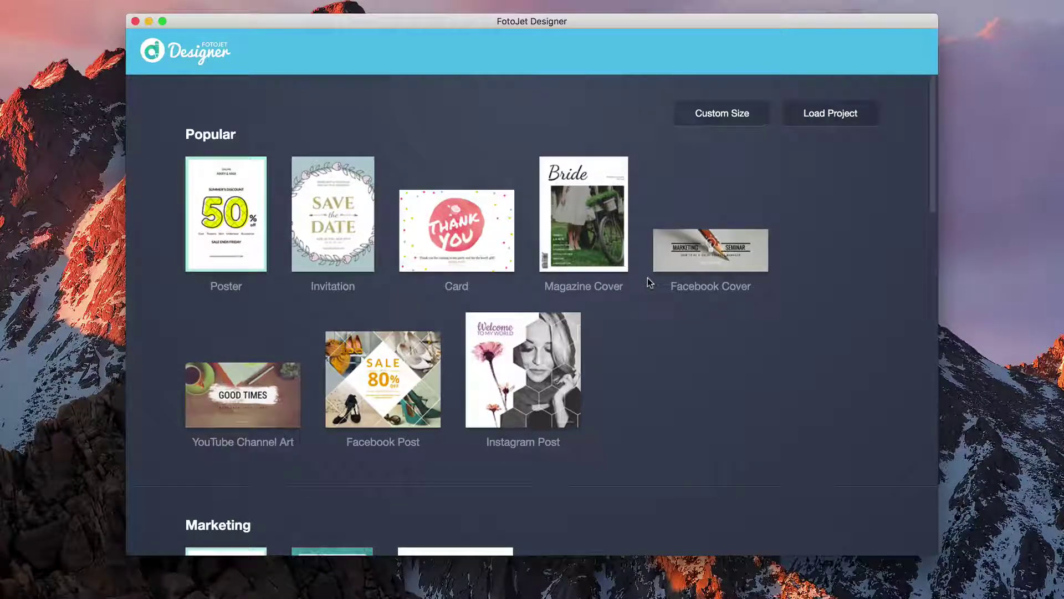
scroll(647, 278, down, 8)
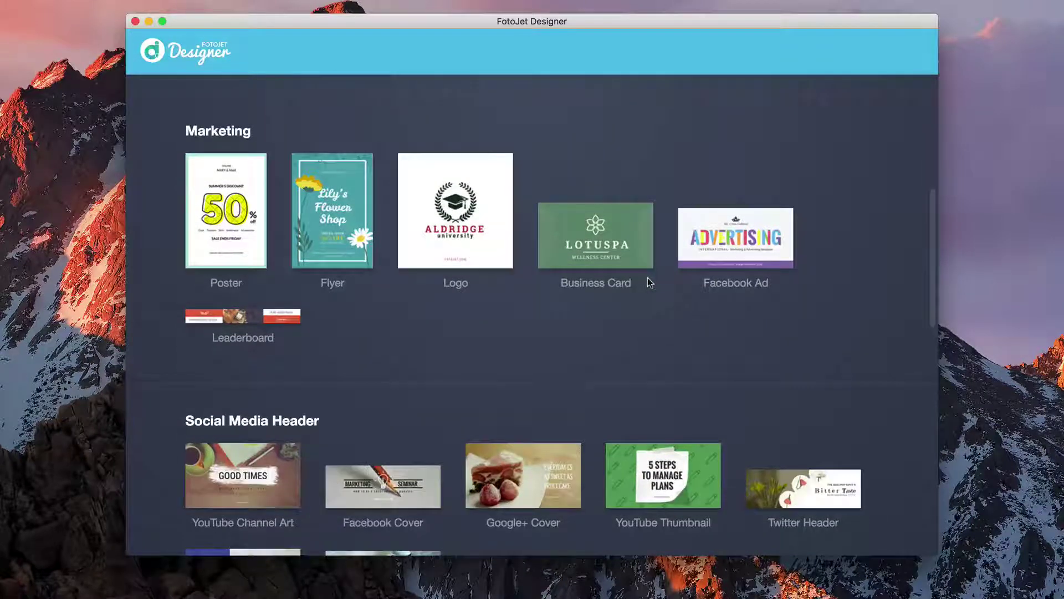
scroll(647, 277, down, 3)
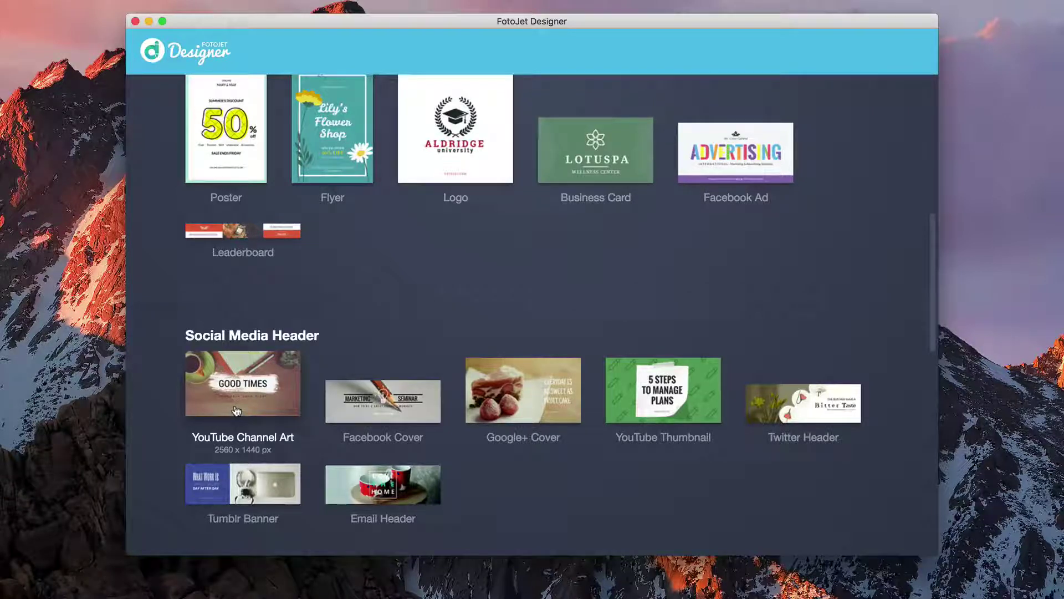
click(646, 393)
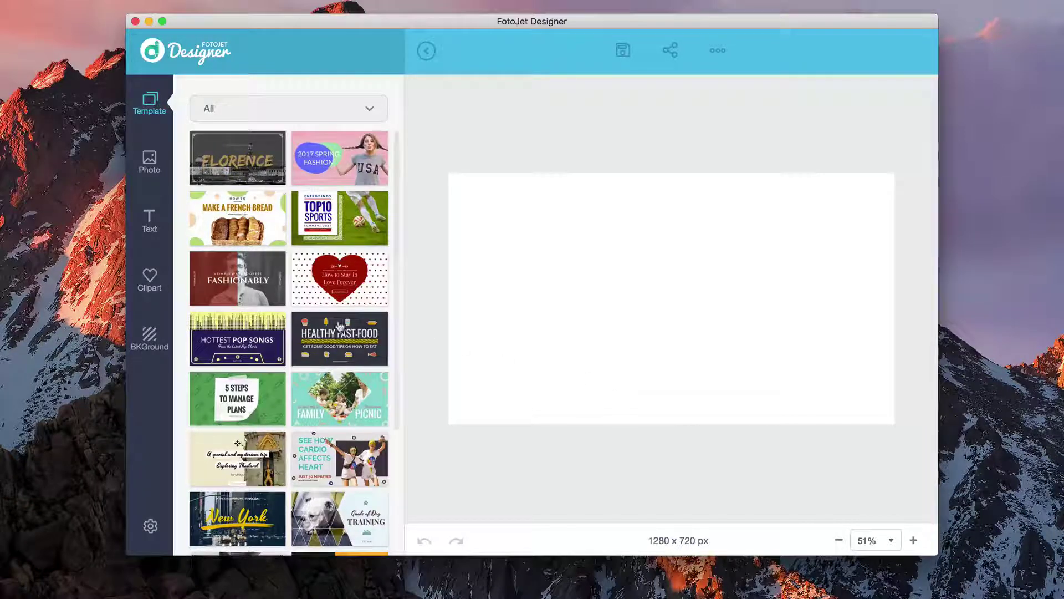
Browse the thumbnail templates and filter the list to the Tutorial category.
scroll(323, 334, down, 3)
scroll(324, 334, down, 5)
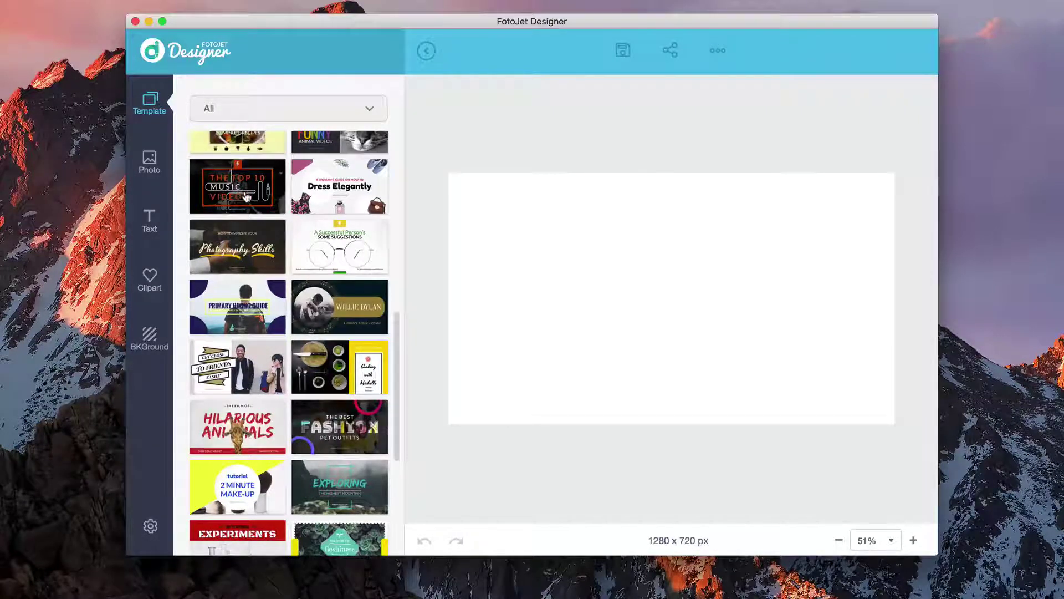
scroll(246, 197, down, 10)
scroll(245, 194, down, 3)
scroll(245, 190, up, 10)
click(237, 108)
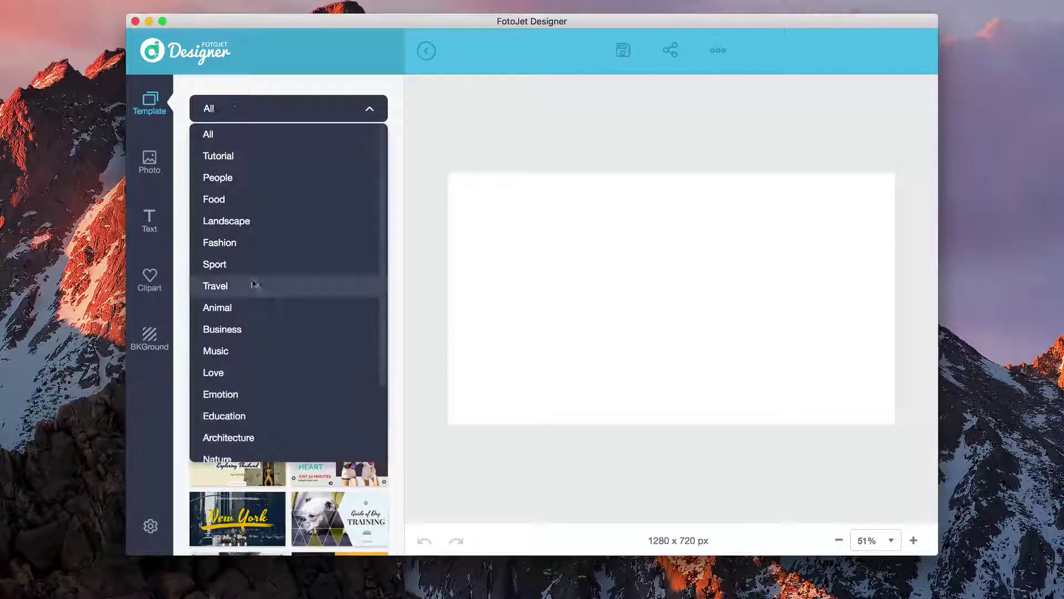
scroll(254, 287, down, 3)
scroll(261, 202, up, 3)
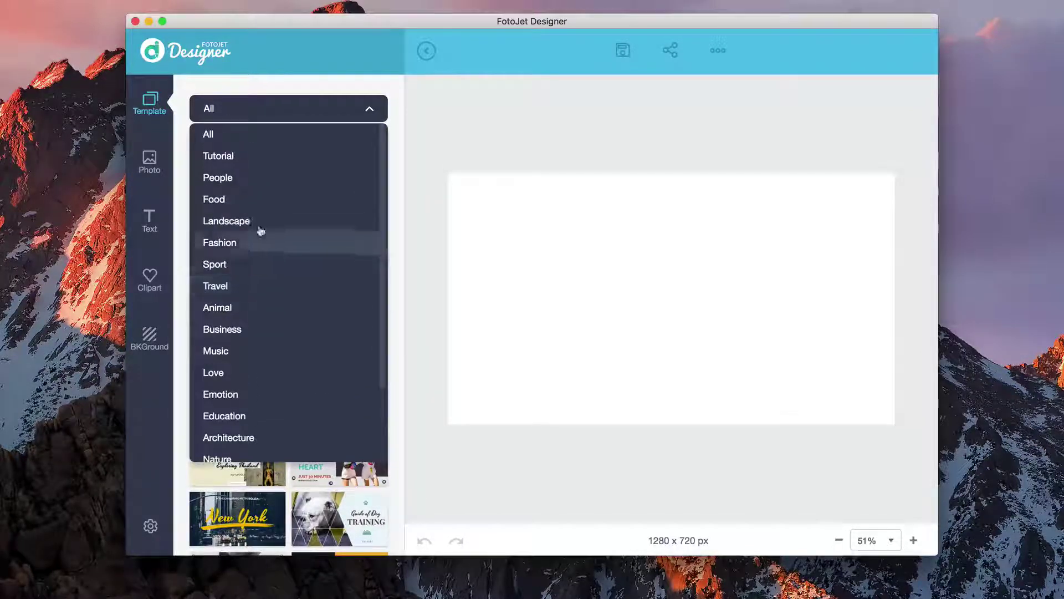
click(254, 88)
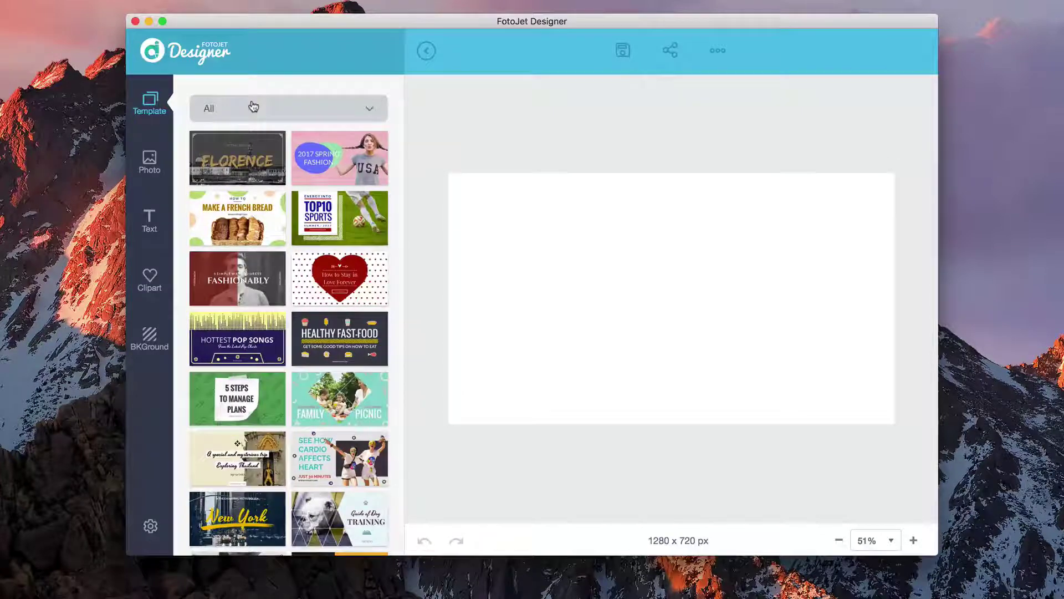
click(250, 110)
click(232, 155)
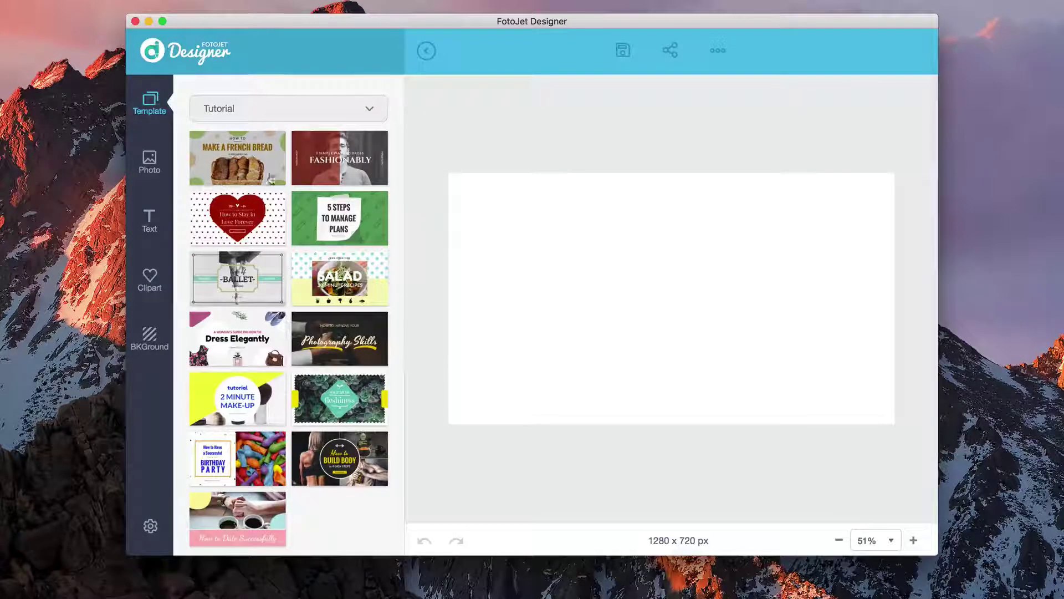
Apply the '5 Steps to Manage Plans' template and select its headline, reviewing its options.
click(336, 221)
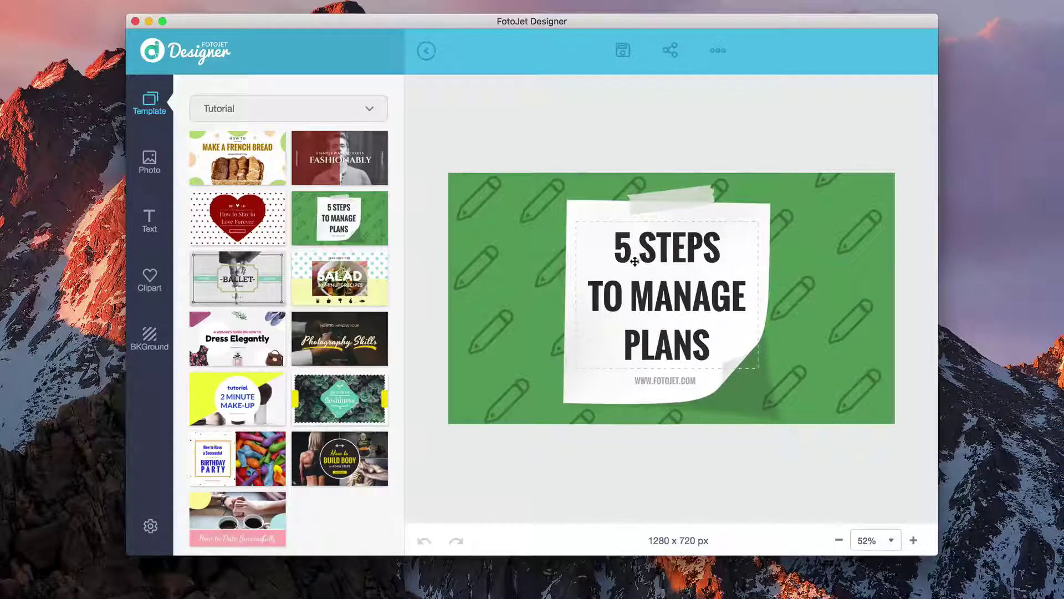
click(635, 243)
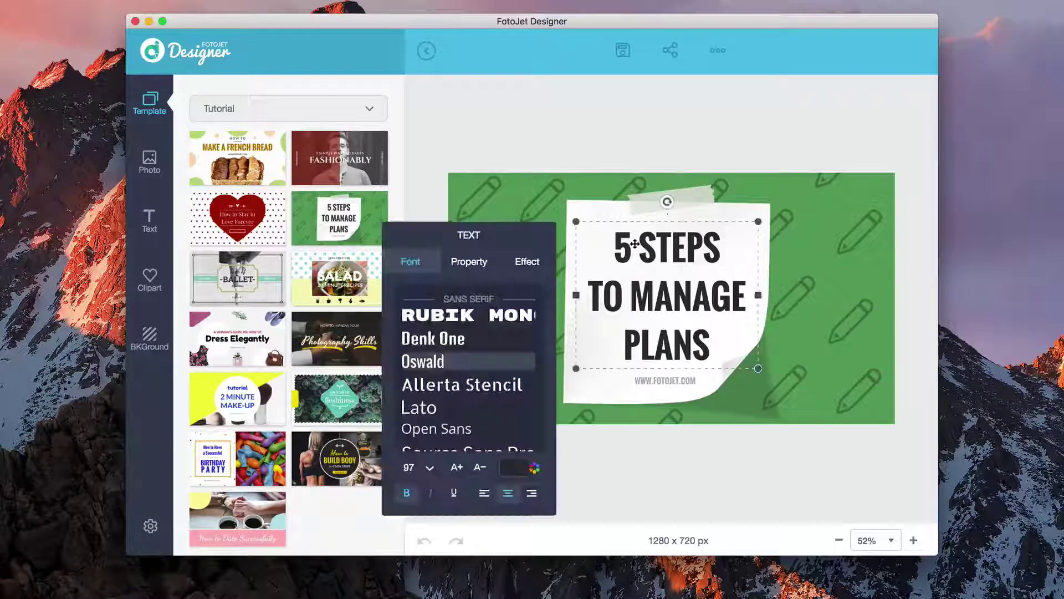
scroll(466, 355, down, 3)
scroll(465, 353, up, 2)
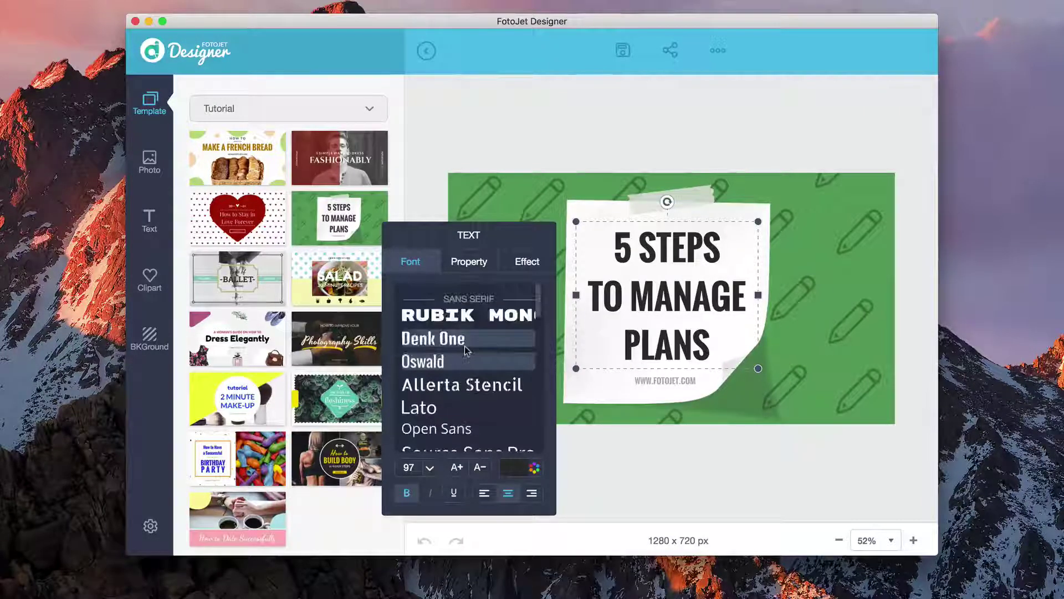
click(467, 269)
click(510, 260)
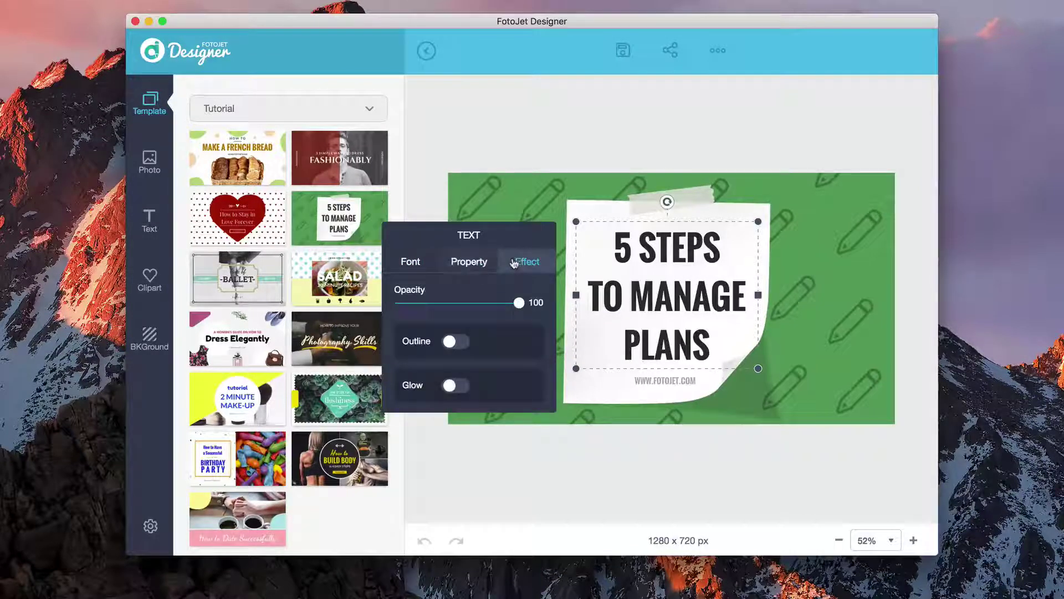
click(411, 263)
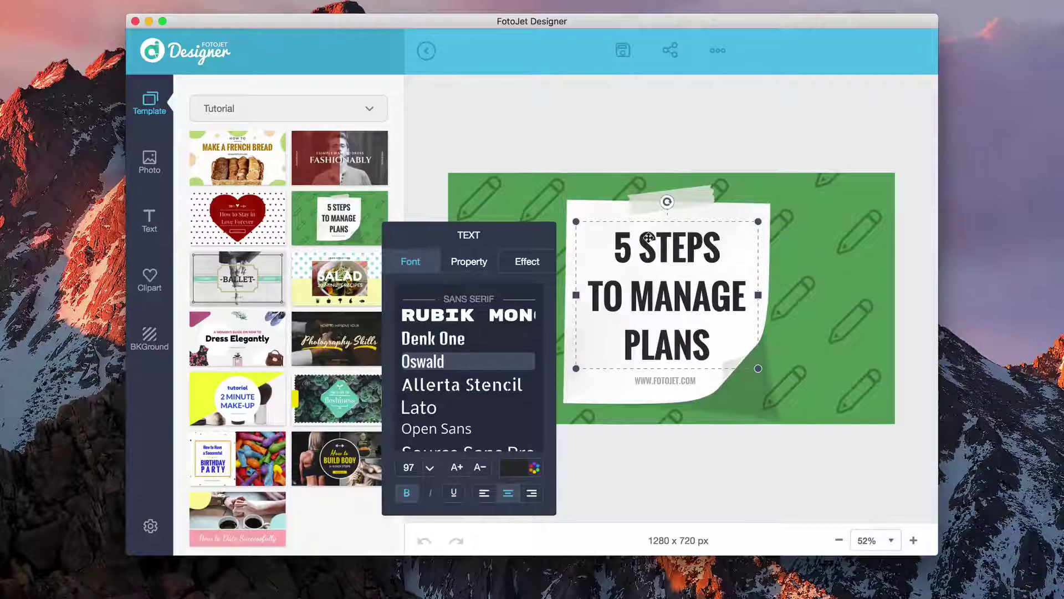
Retype the headline as 'FotoJet', 'Desiner', 'Review' on three lines.
key(super+a)
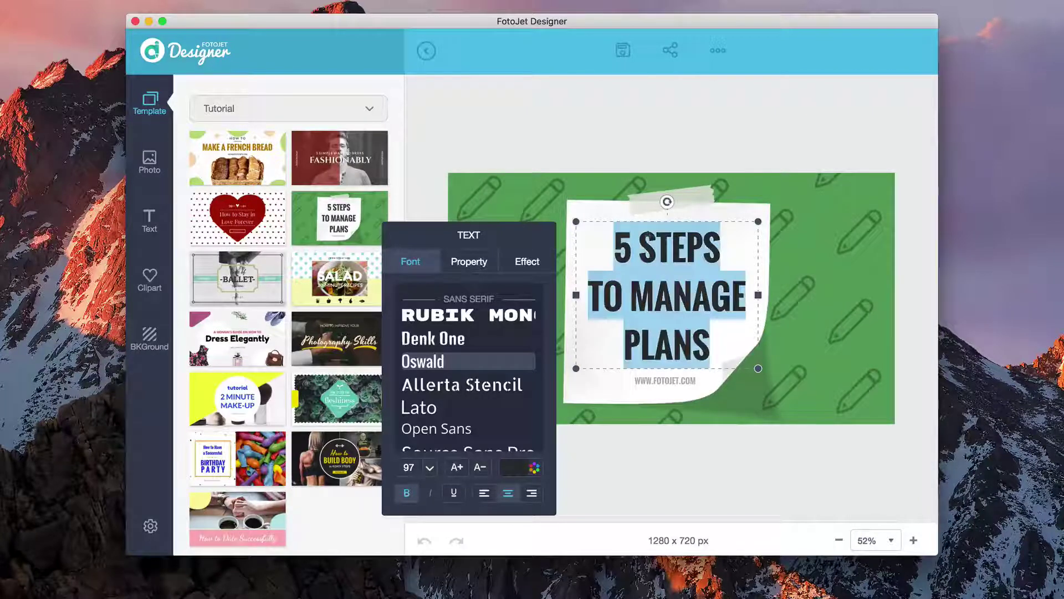
text(F)
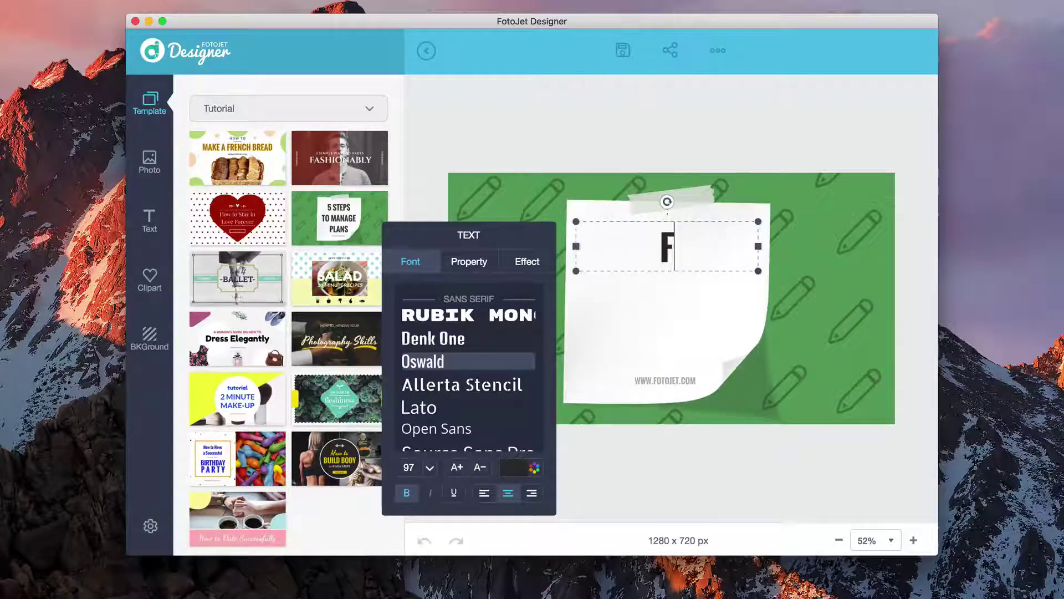
text(otoJet)
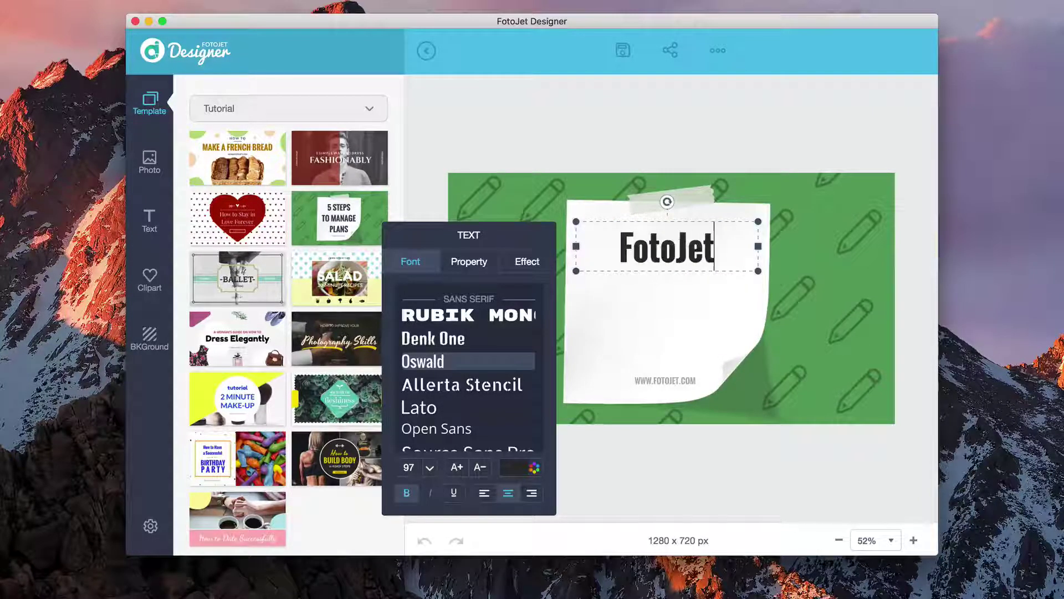
key(Return)
text(Desiner)
key(Return)
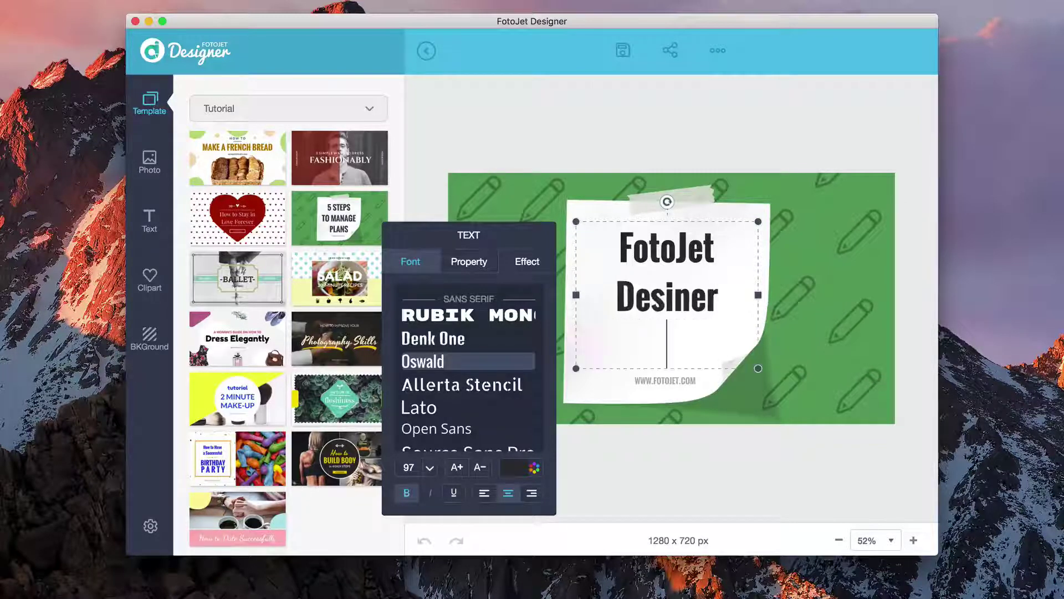
text(Review)
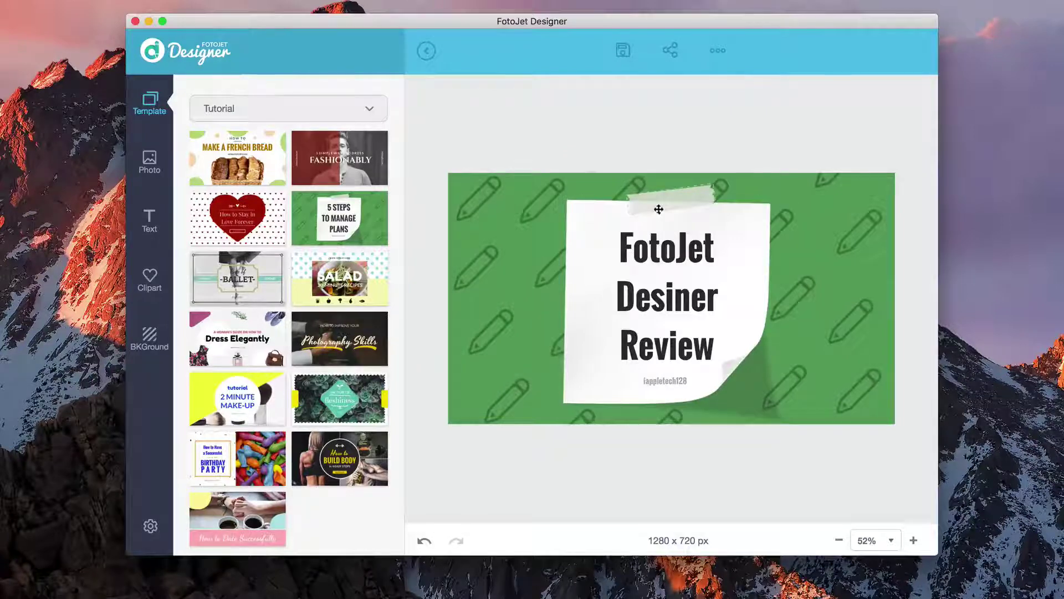
Inspect the tape clipart's effects, then browse the local and online photo collections.
click(659, 210)
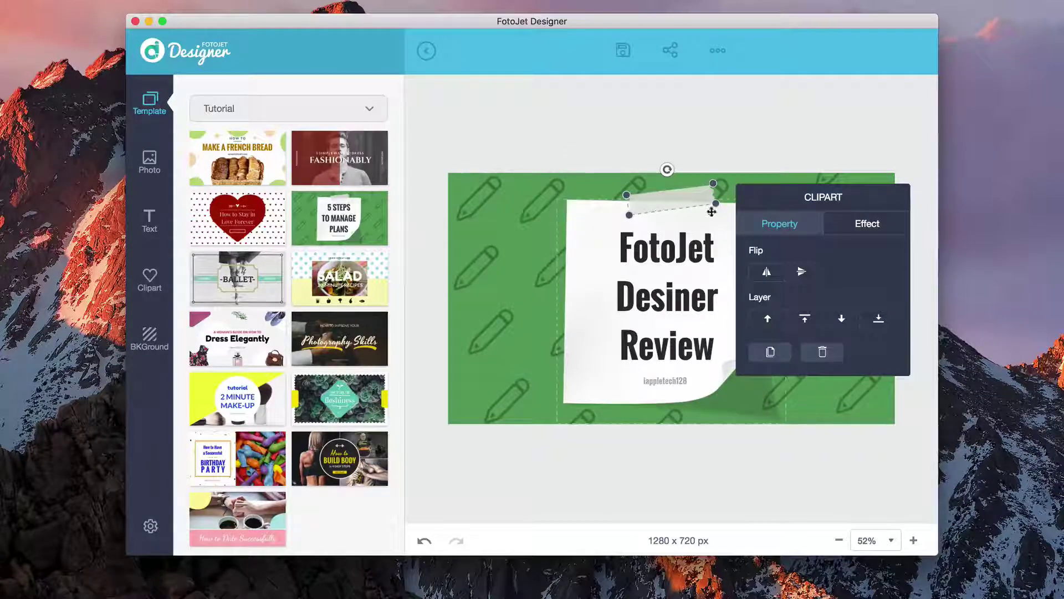
click(860, 224)
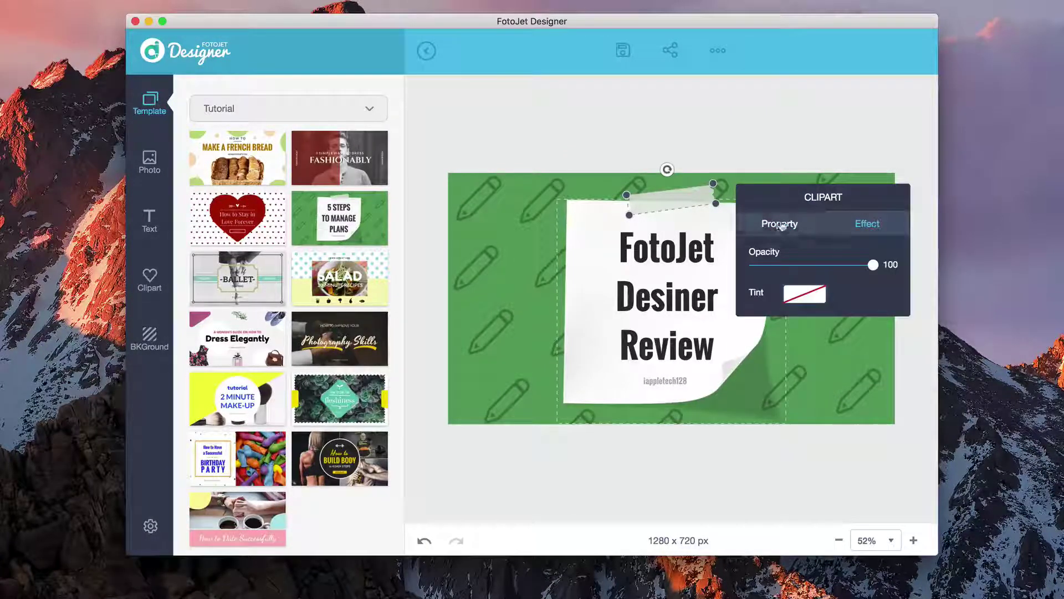
click(150, 162)
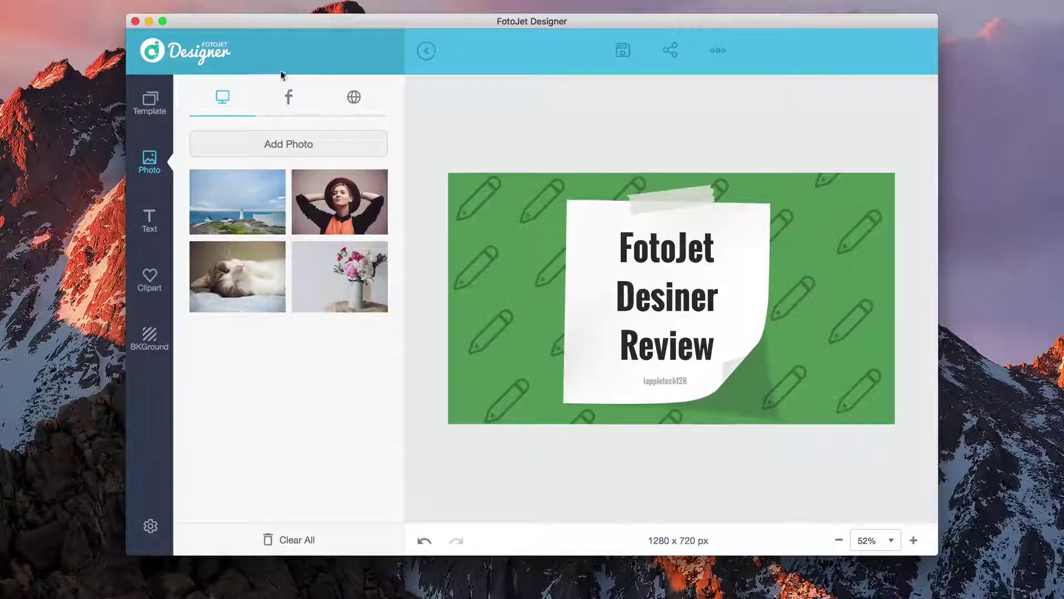
click(353, 102)
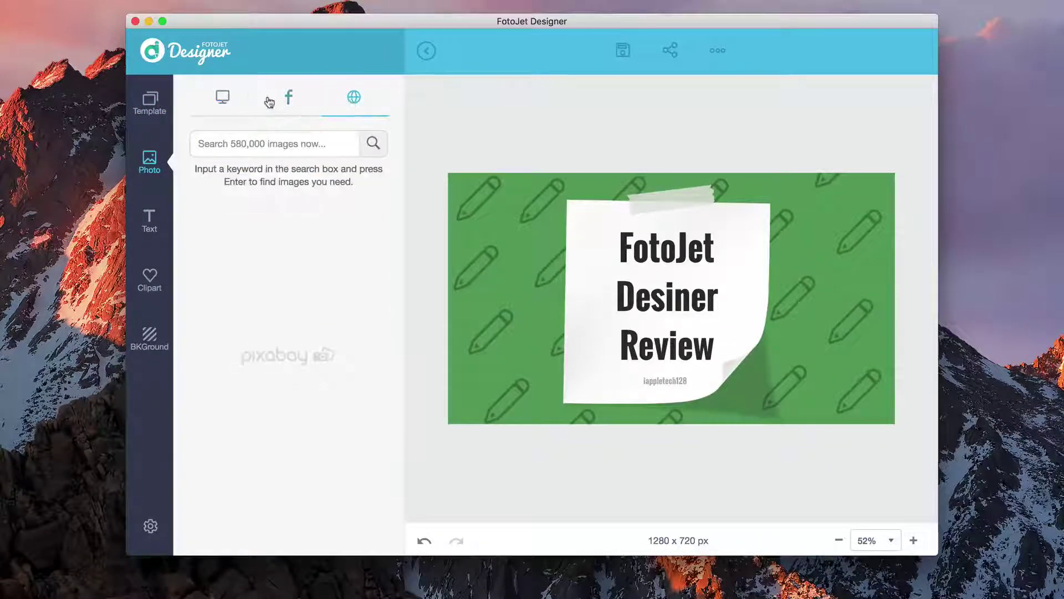
click(222, 99)
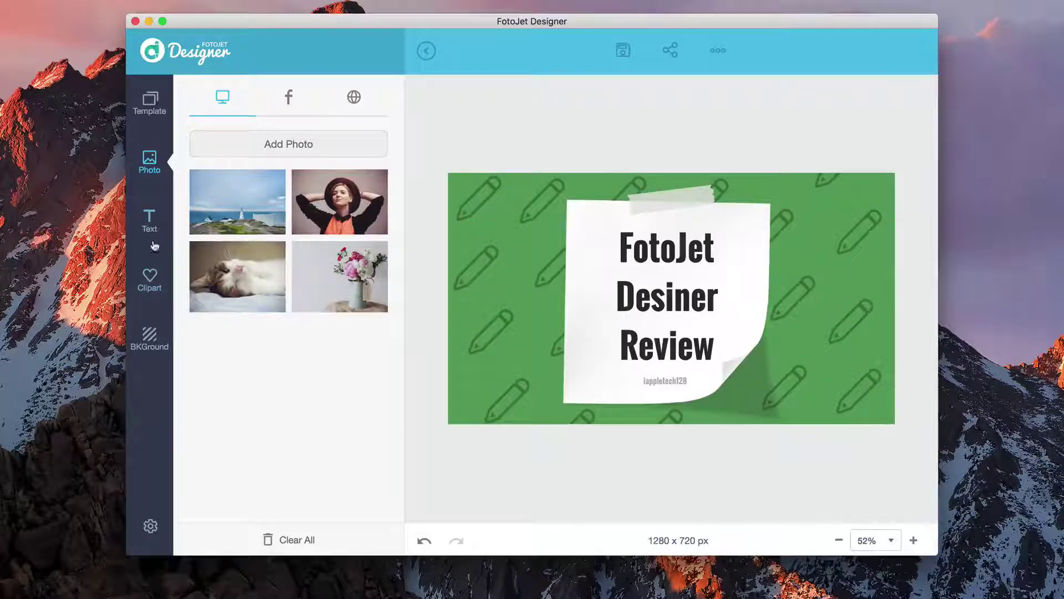
Show the text presets and scroll through the sample text styles.
click(152, 233)
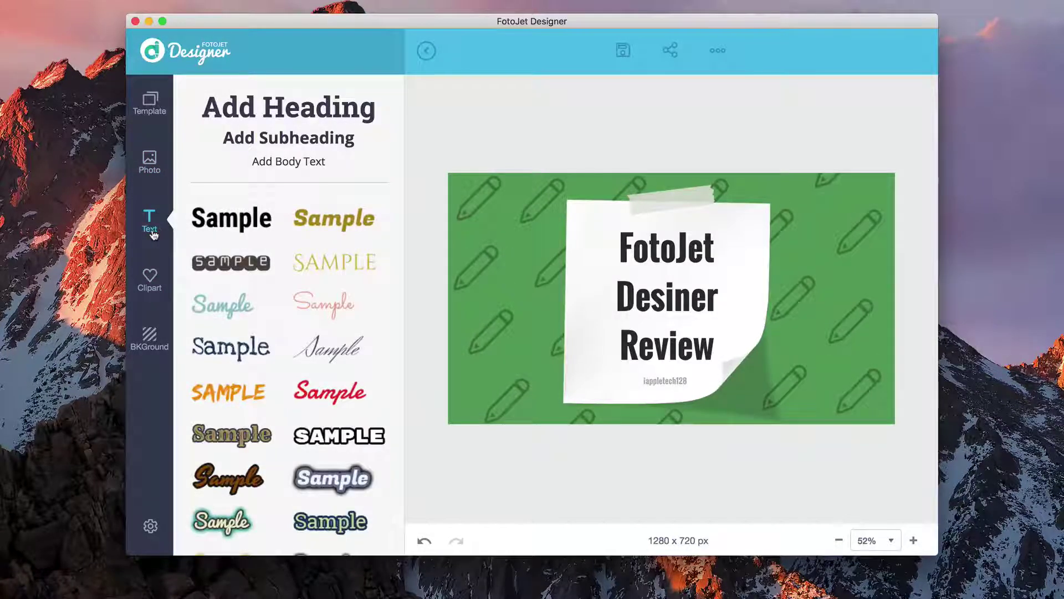
scroll(227, 277, down, 10)
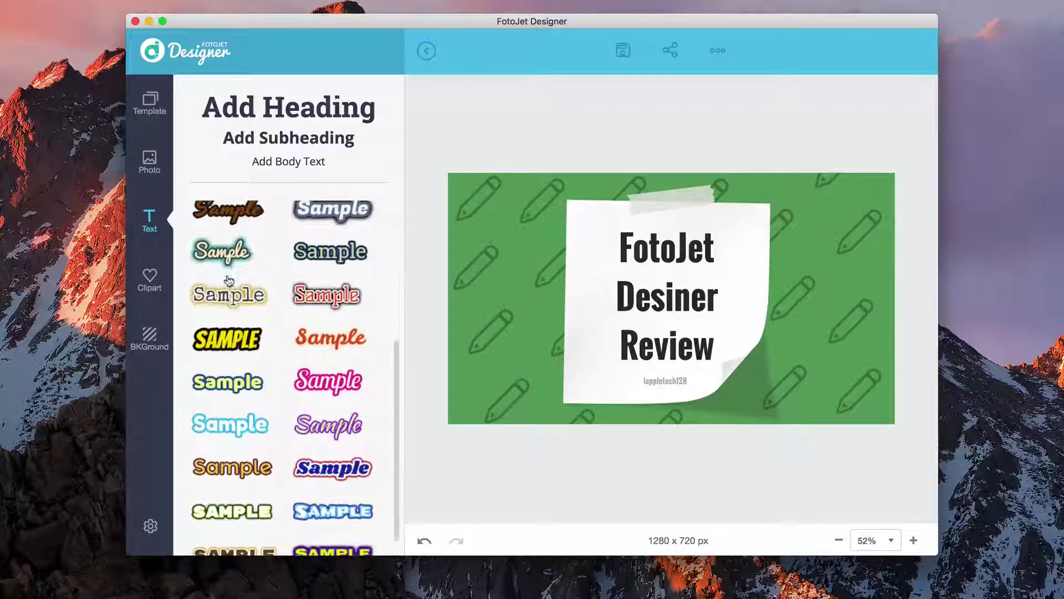
scroll(288, 396, up, 15)
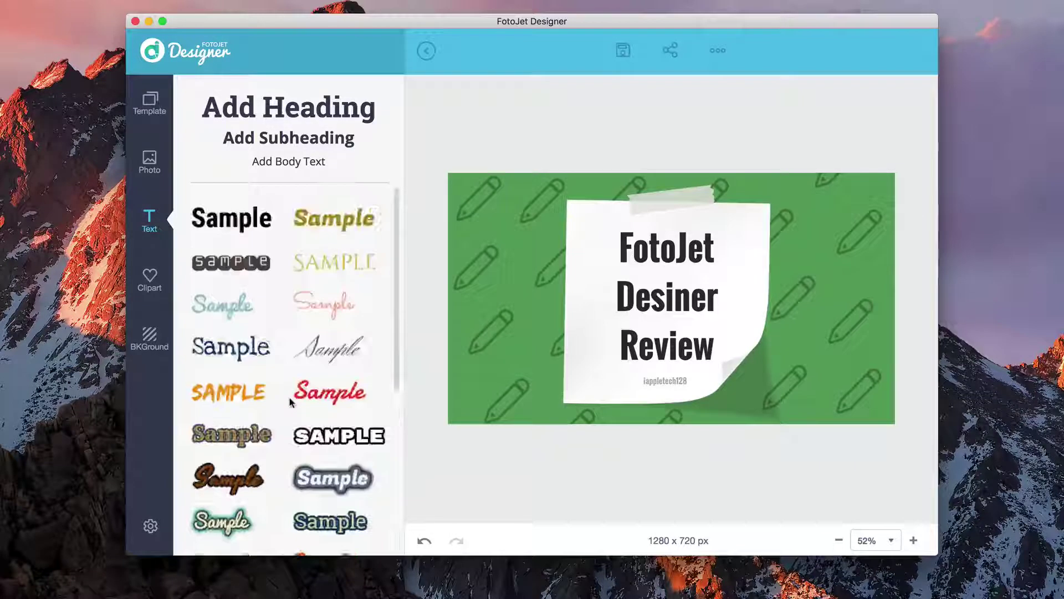
Add the Snapchat ghost from Icon > Social Media, shrink it, and move it lower left.
click(148, 292)
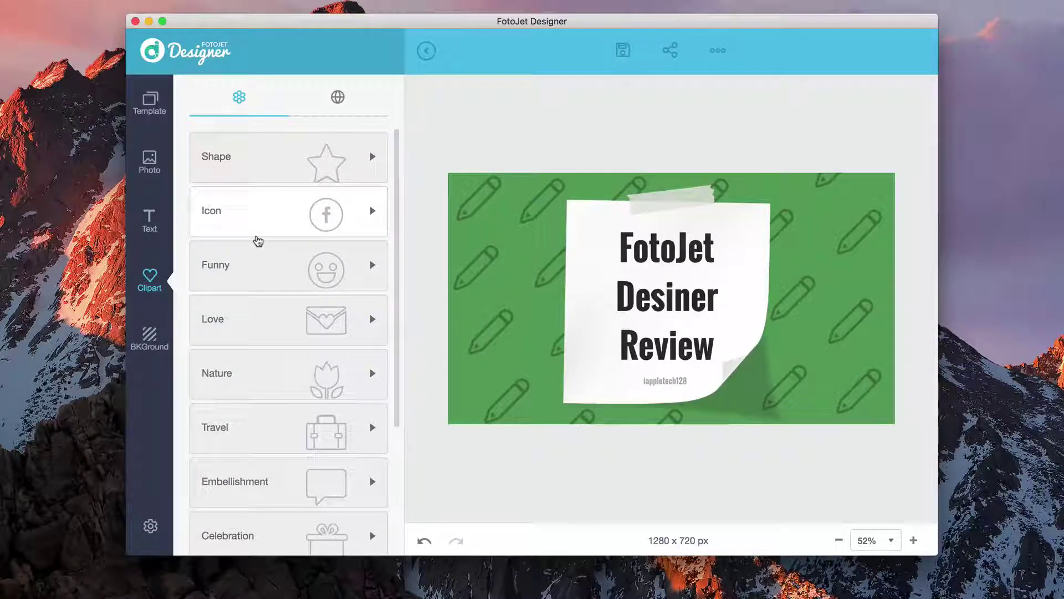
click(257, 238)
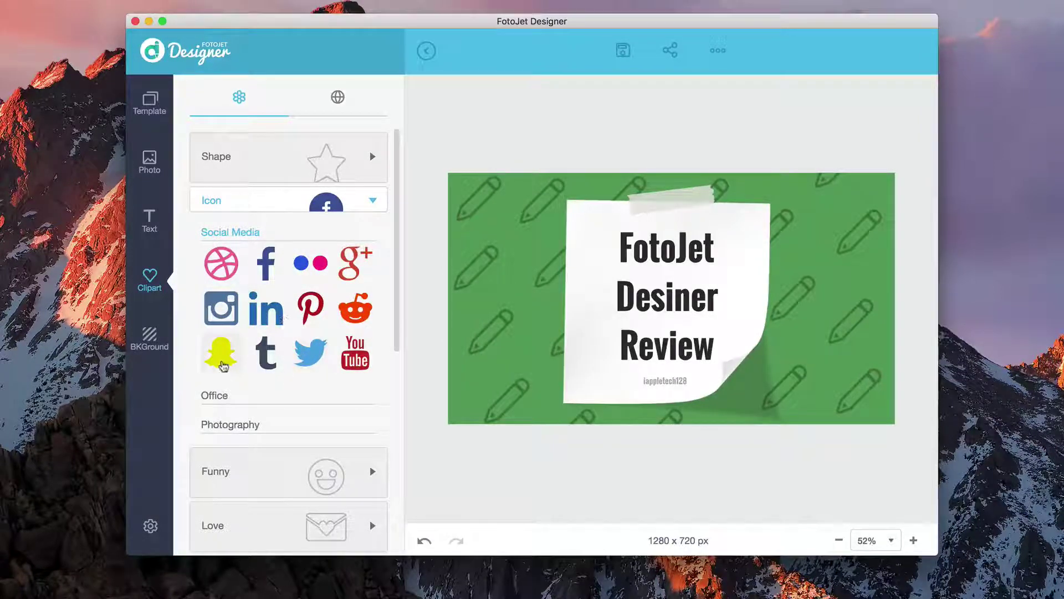
click(221, 352)
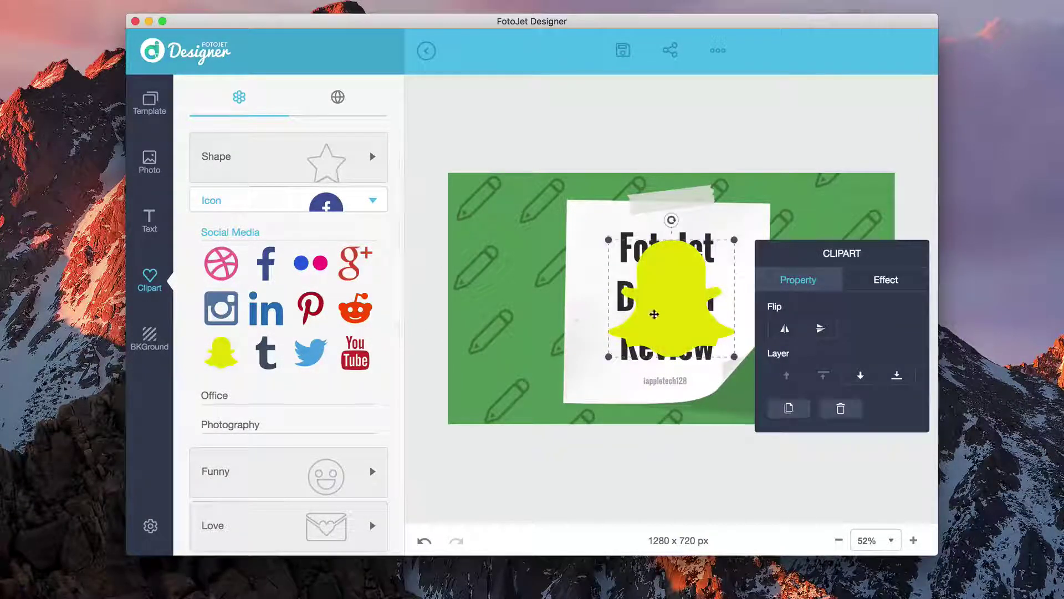
drag(647, 316, 509, 378)
drag(576, 305, 488, 386)
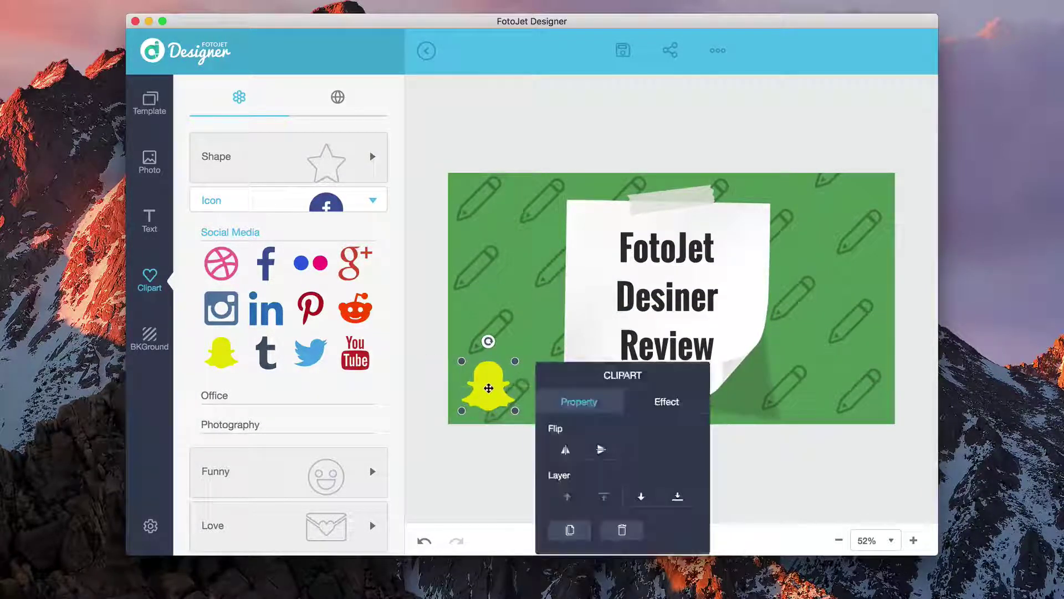
click(514, 318)
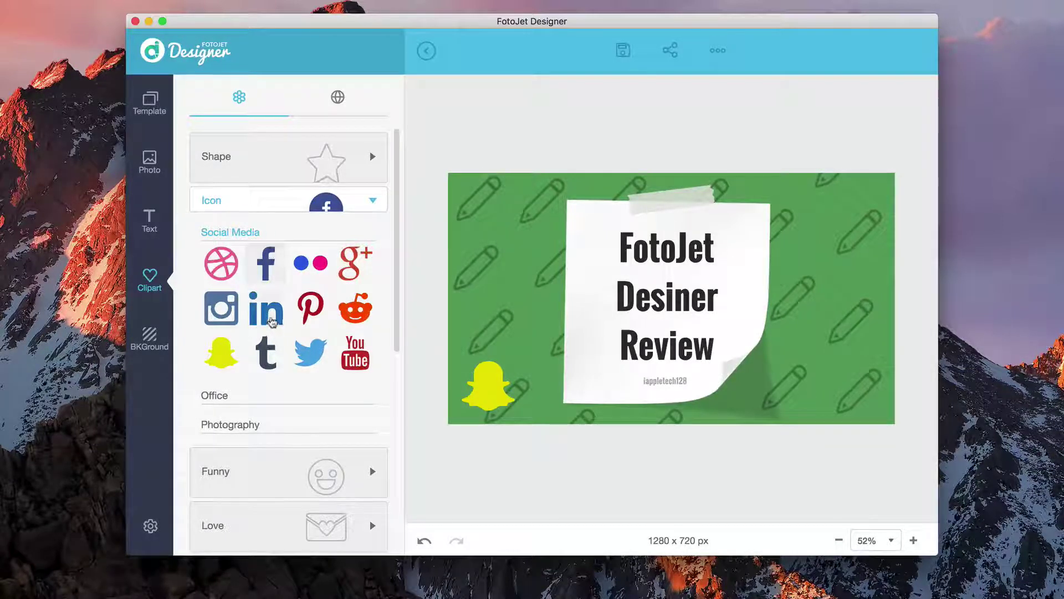
Expand and collapse the Office and Social Media icon groups, then collapse the Icon category.
click(219, 399)
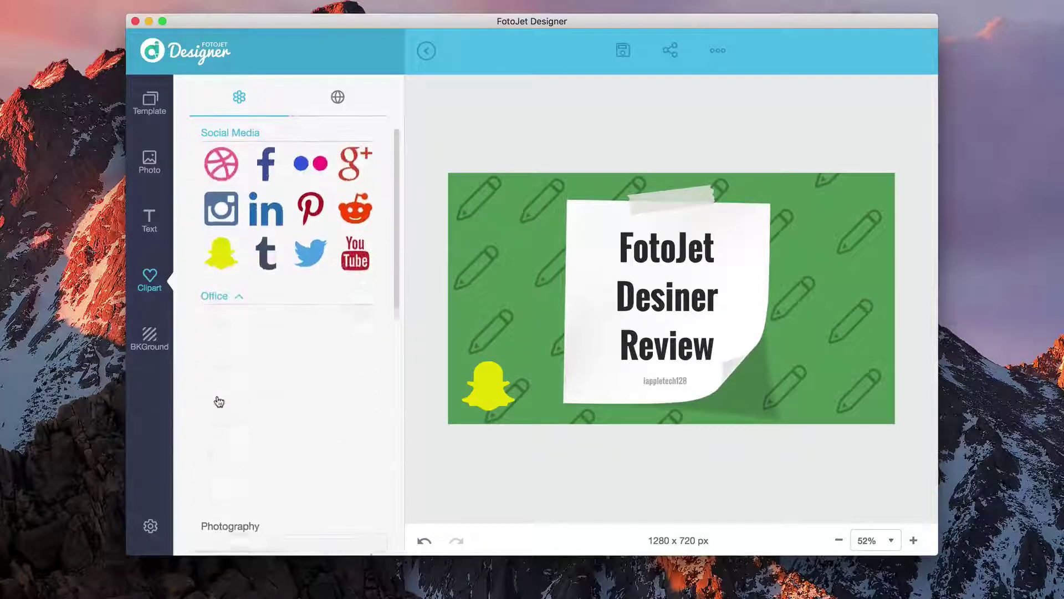
click(221, 297)
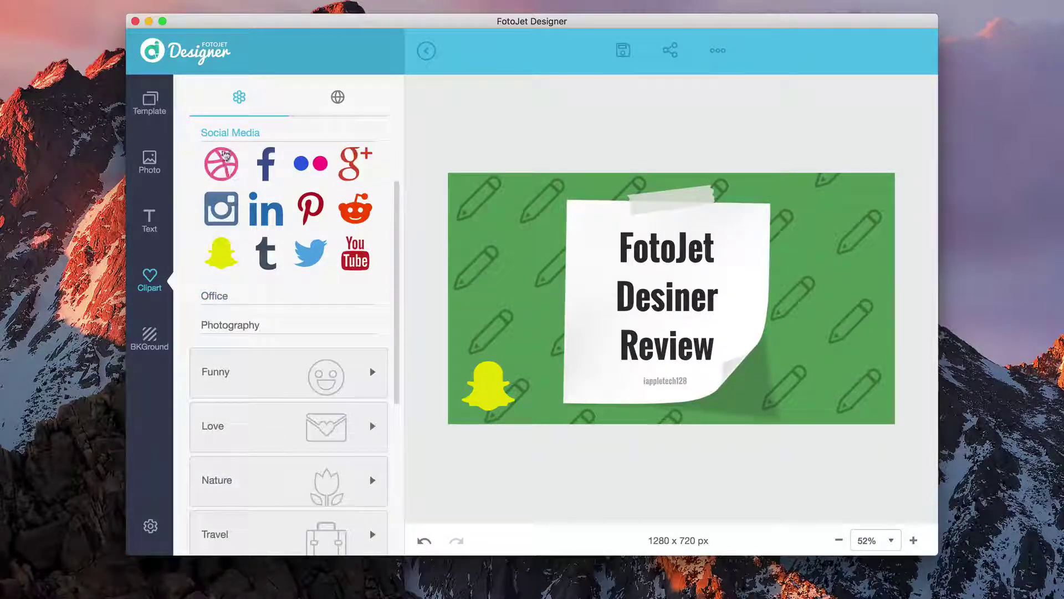
click(232, 138)
click(237, 138)
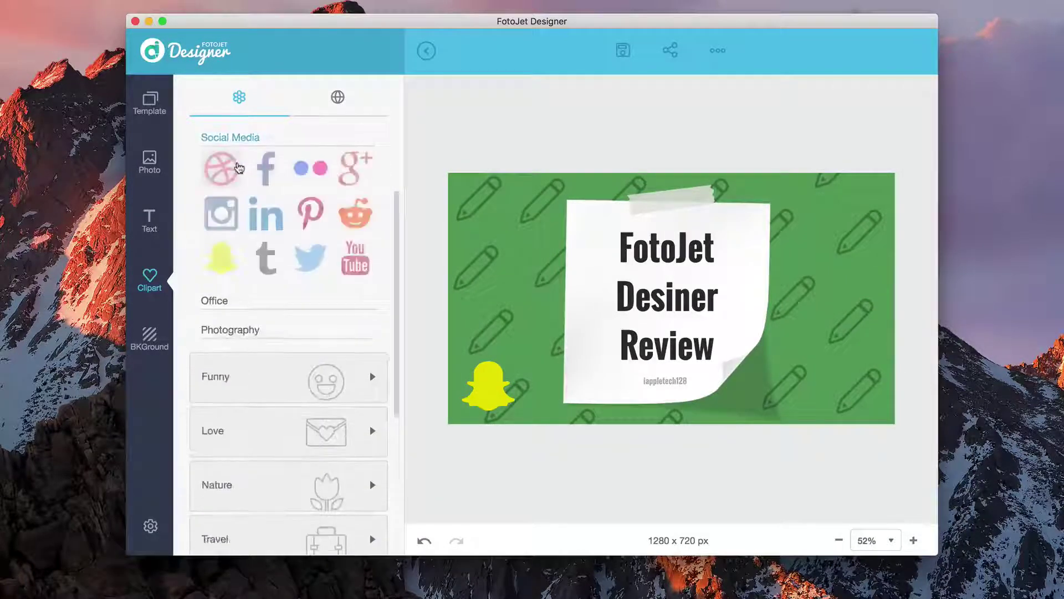
scroll(249, 167, up, 1)
click(255, 138)
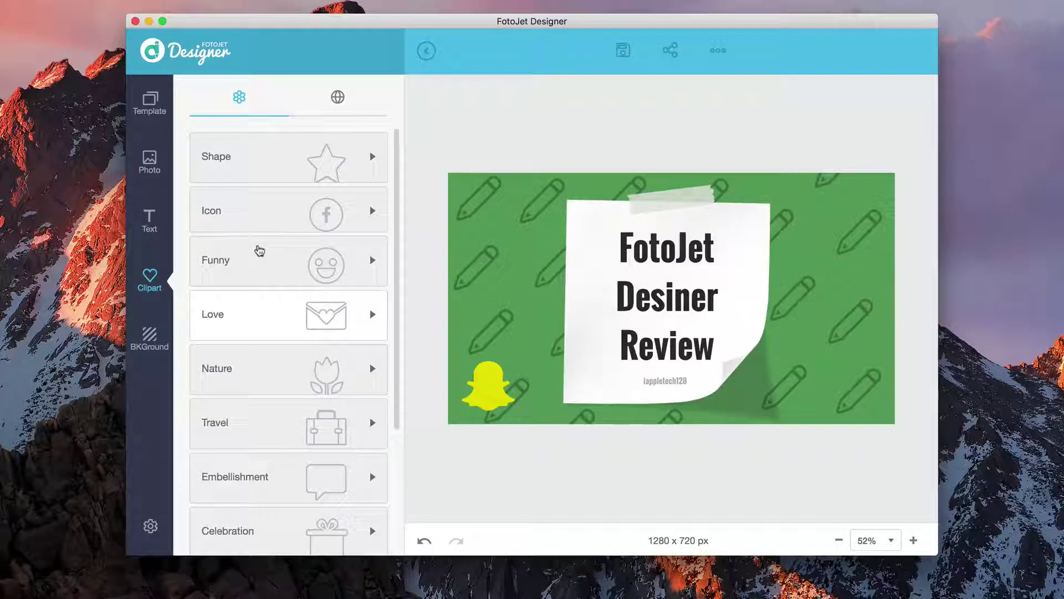
scroll(259, 250, down, 3)
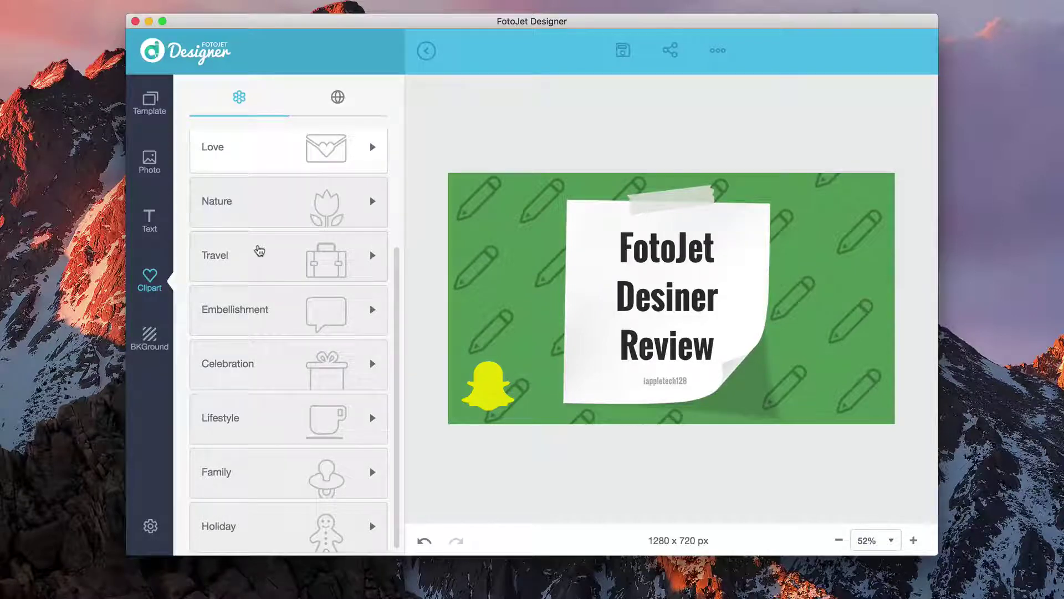
scroll(258, 250, up, 3)
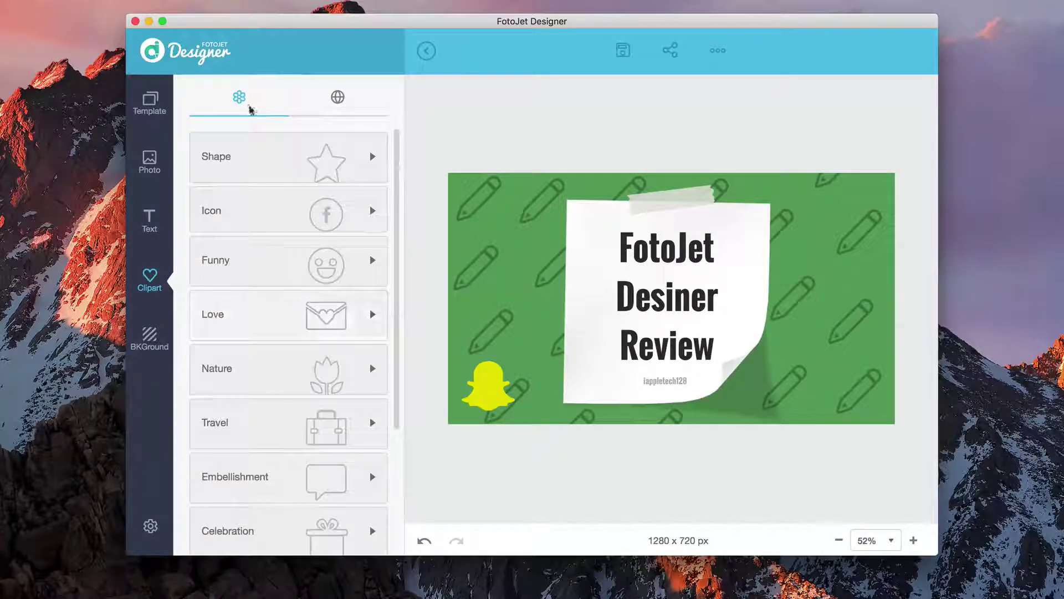
Search online clipart for 'smartphone' and place the orange phone left of the note.
click(337, 100)
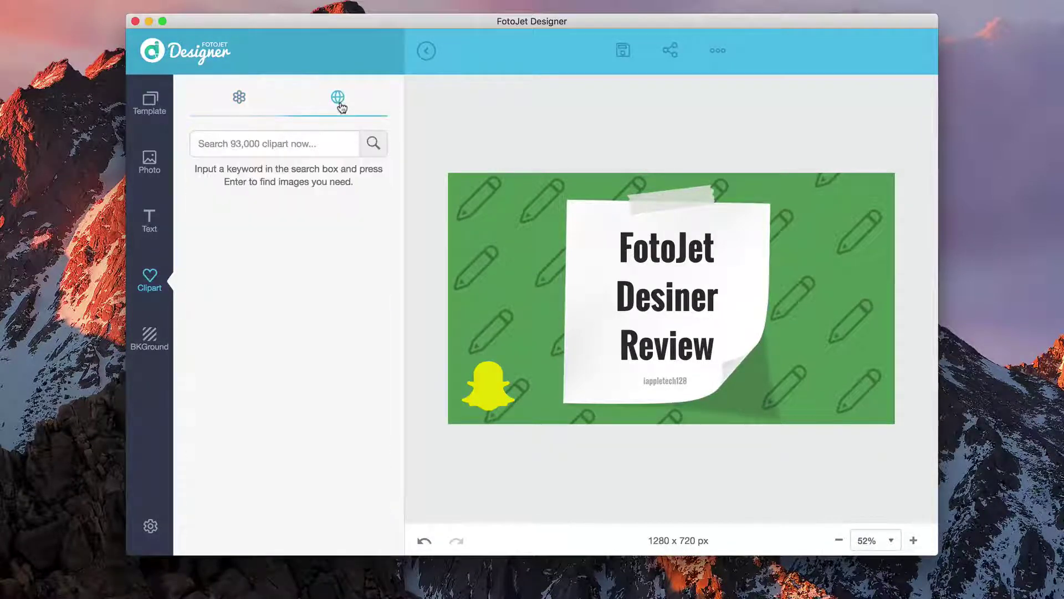
click(282, 139)
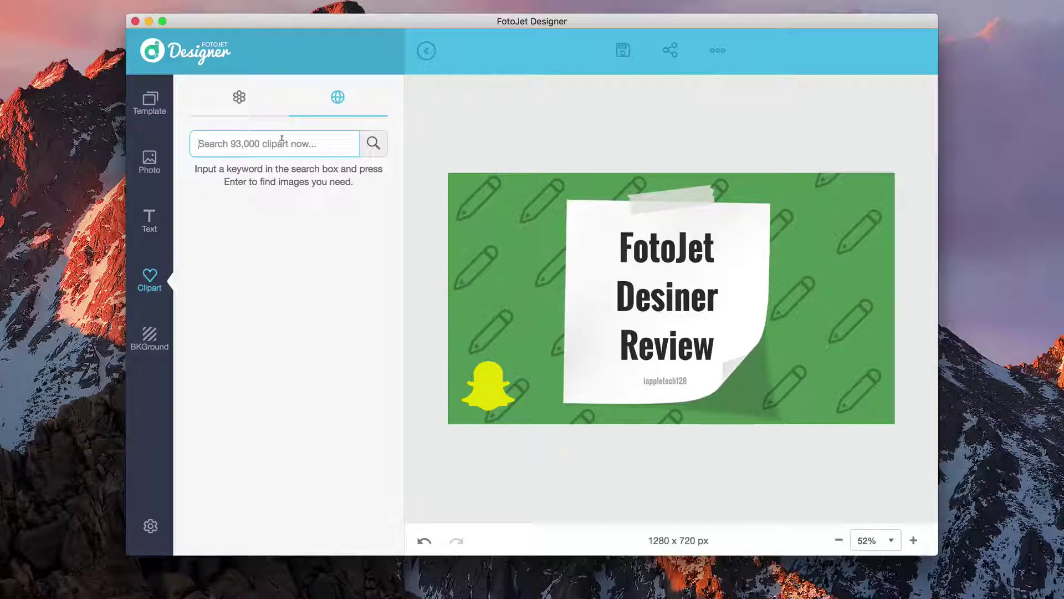
text(smartphone)
key(Return)
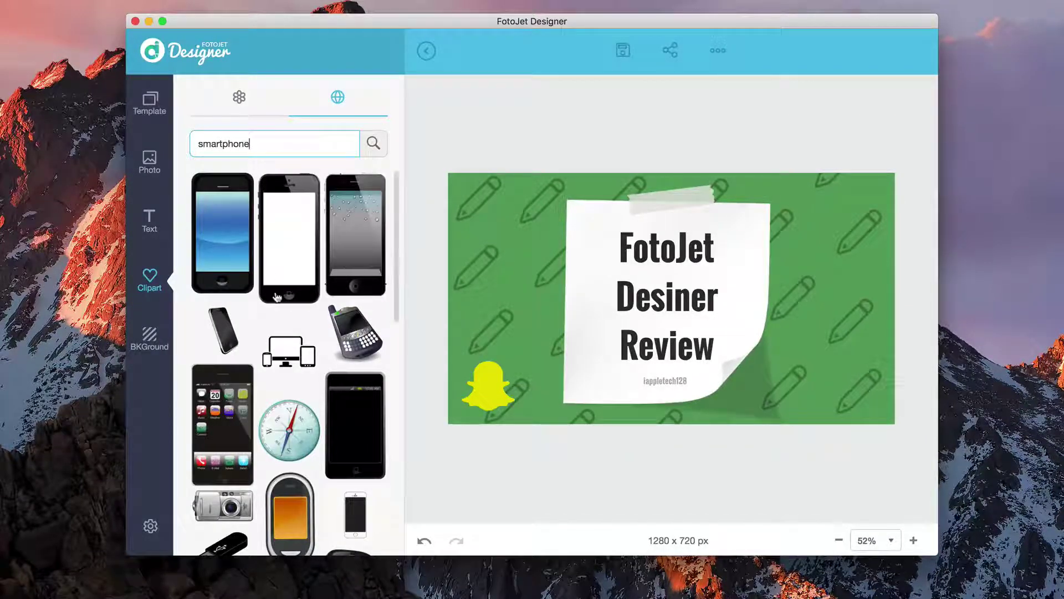
scroll(277, 296, down, 5)
click(285, 333)
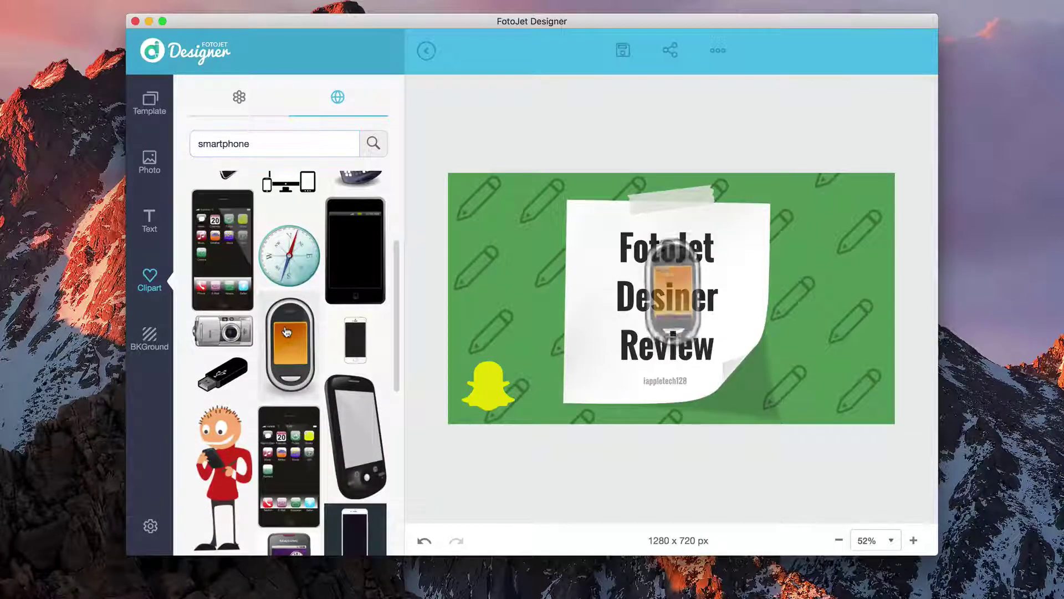
drag(651, 293, 514, 286)
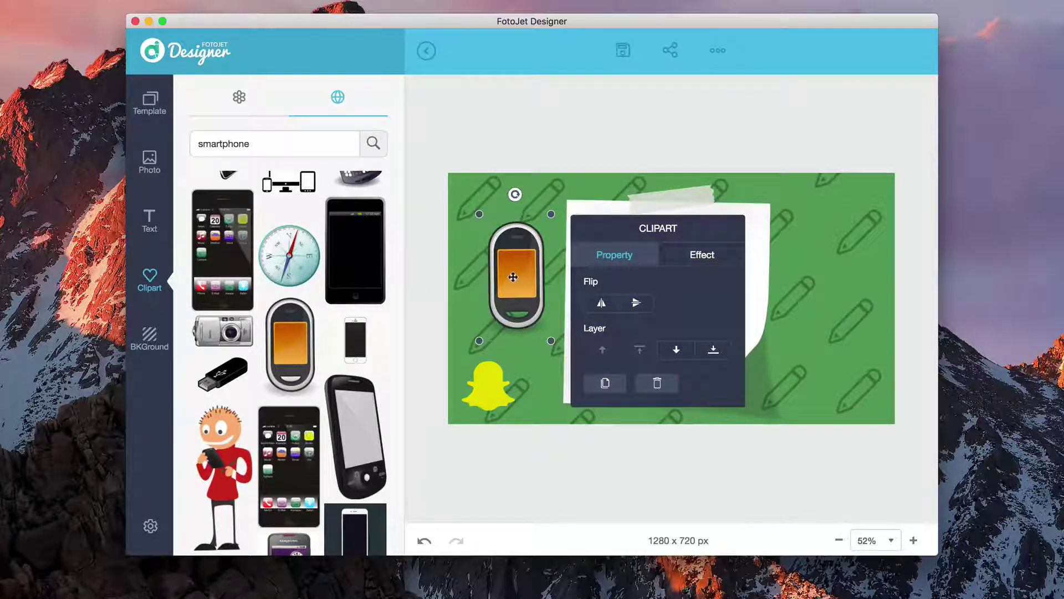
Send the orange phone clipart one layer backward.
click(687, 258)
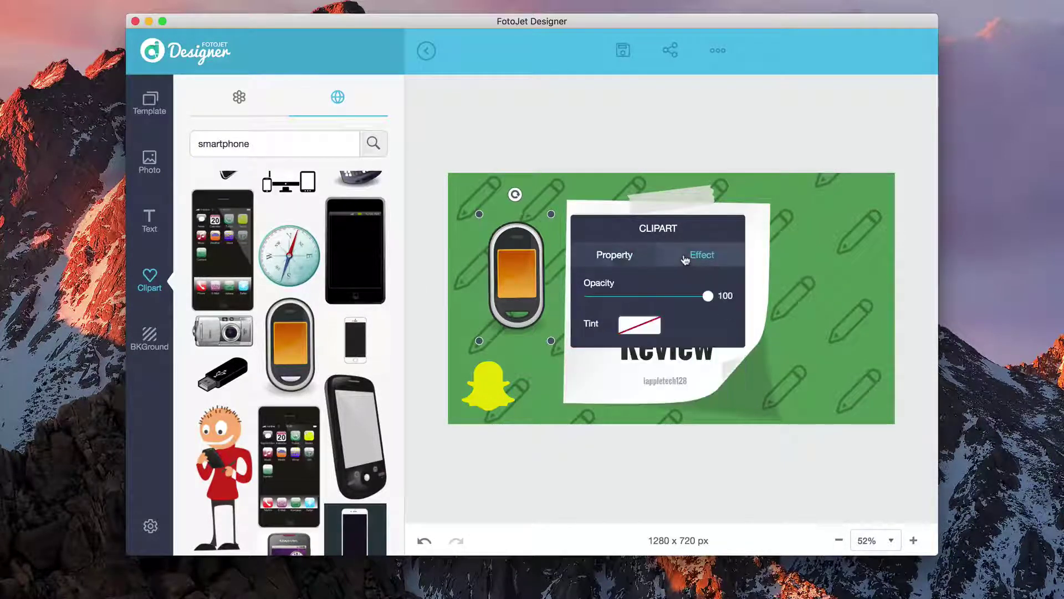
click(610, 259)
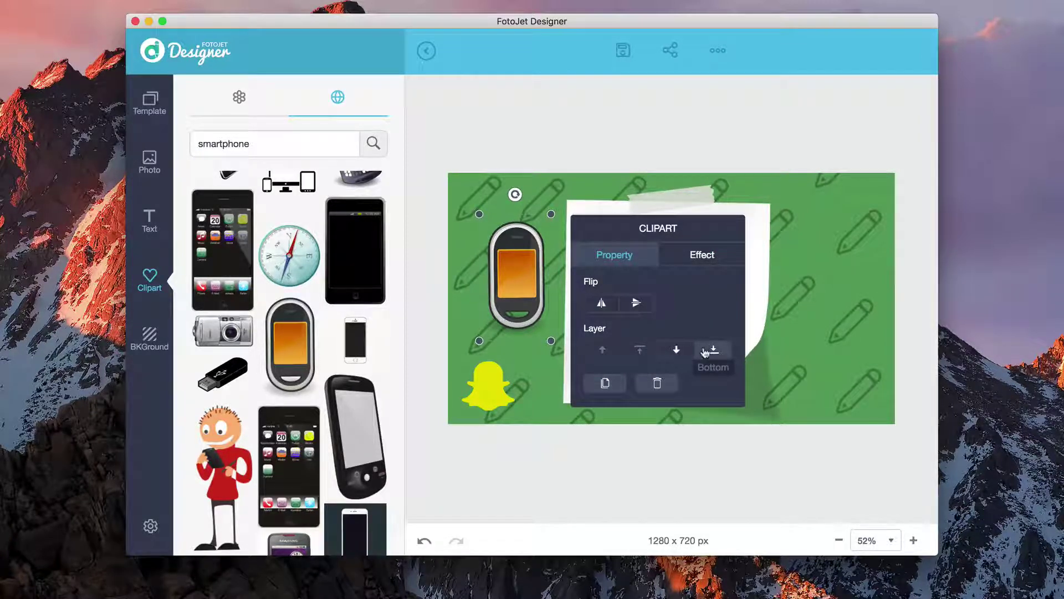
click(677, 351)
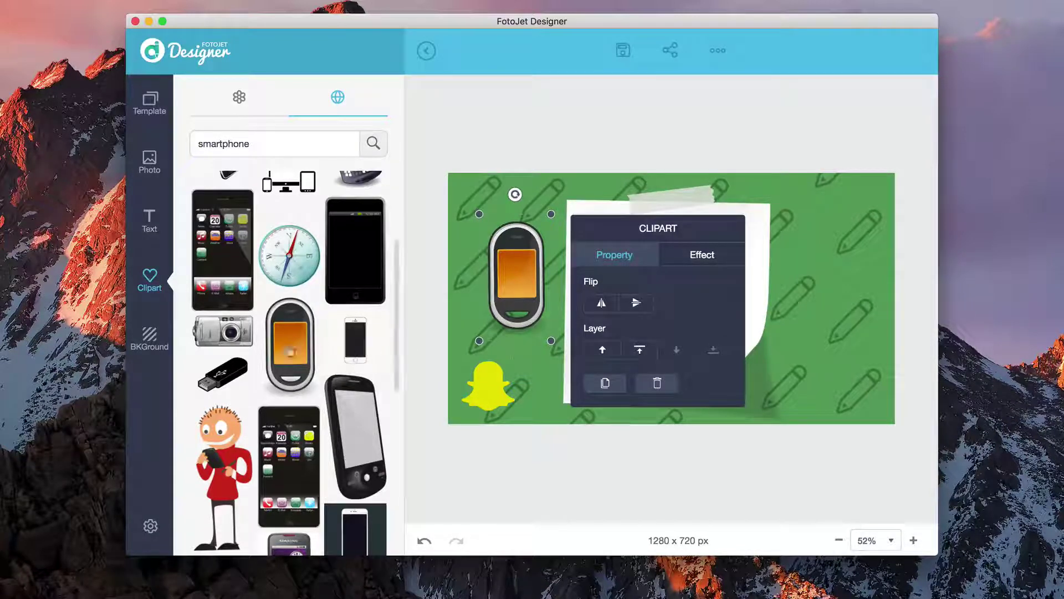
click(143, 344)
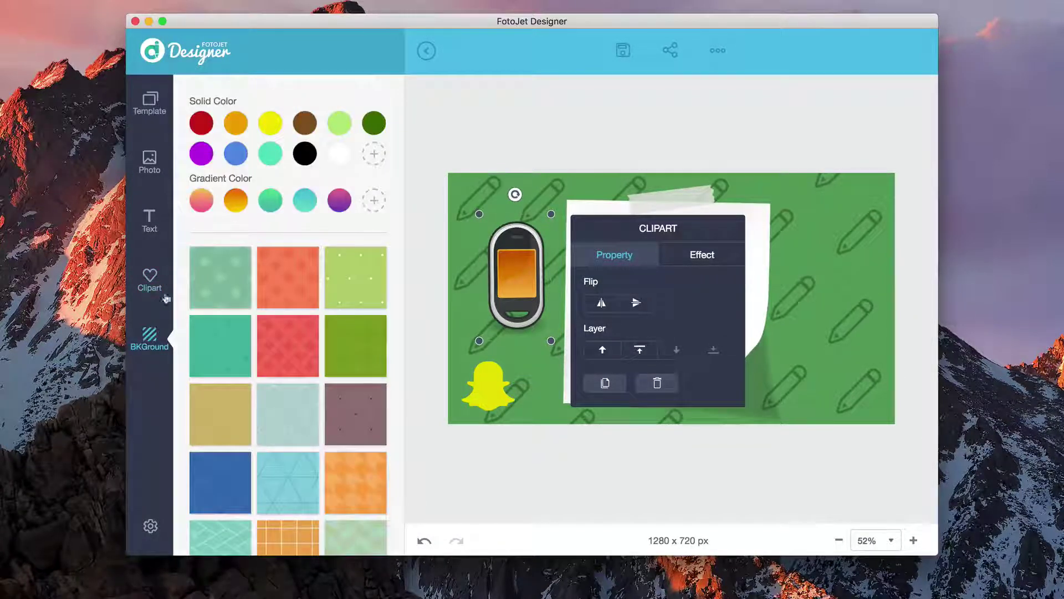
Apply the grey cube pattern as the design's background.
click(523, 444)
scroll(286, 212, down, 1)
scroll(264, 325, down, 10)
scroll(263, 327, down, 20)
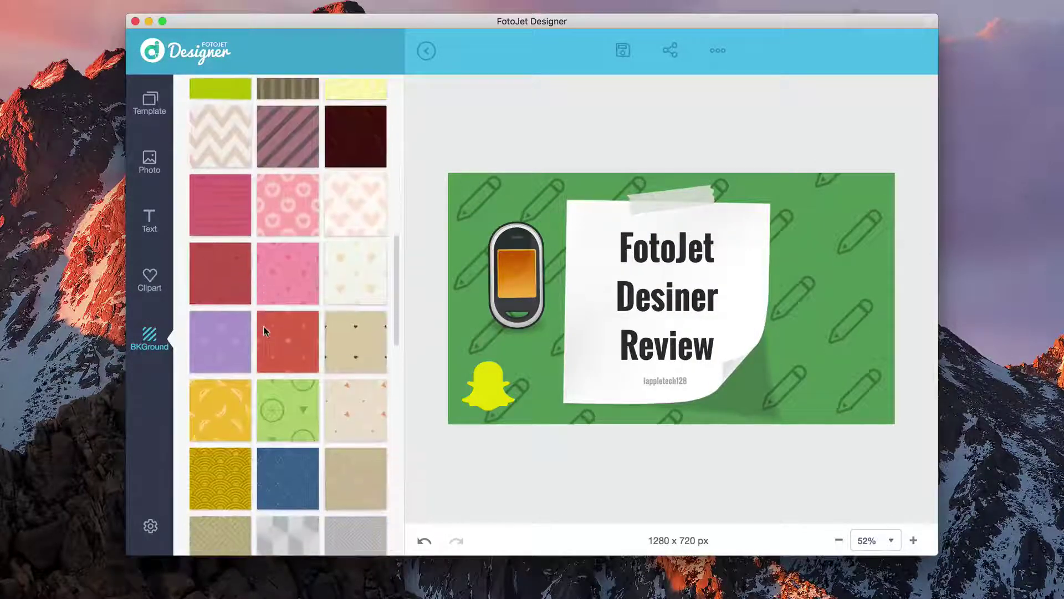
click(283, 278)
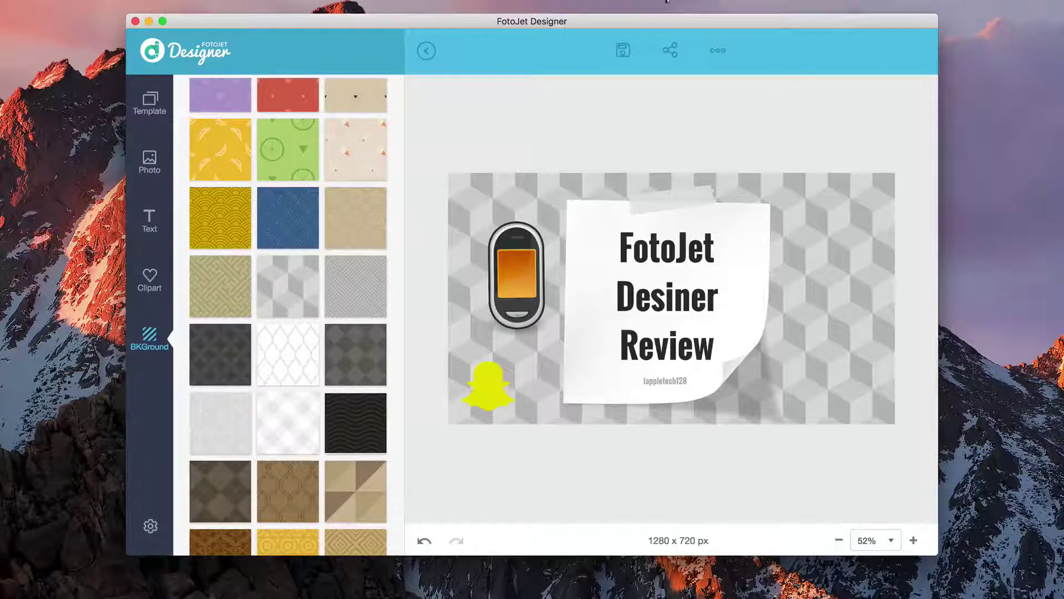
Discard the design, return to the start page, and open the Custom Size settings.
click(426, 51)
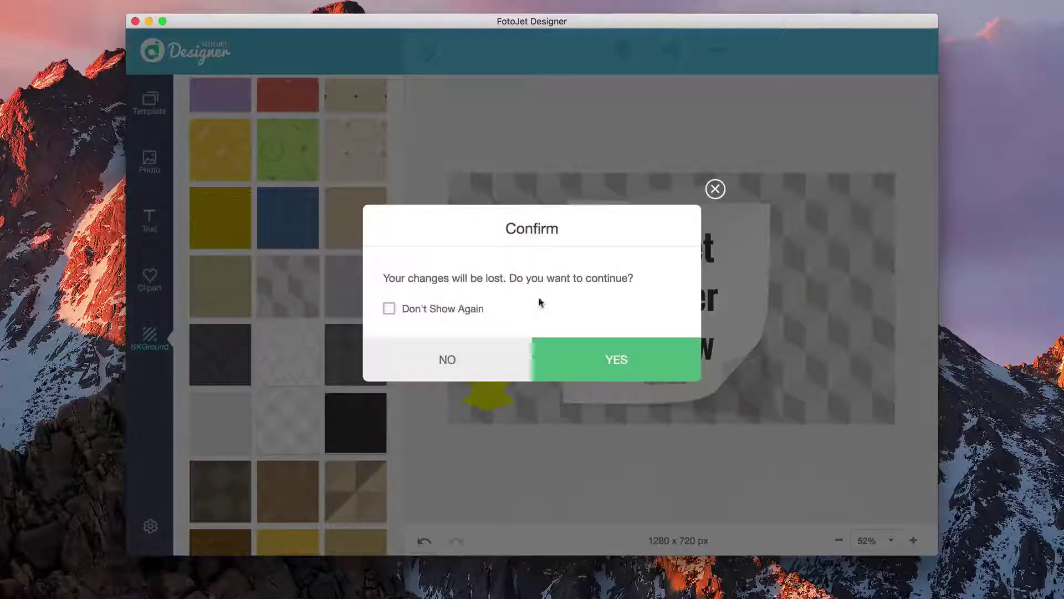
click(584, 371)
click(716, 114)
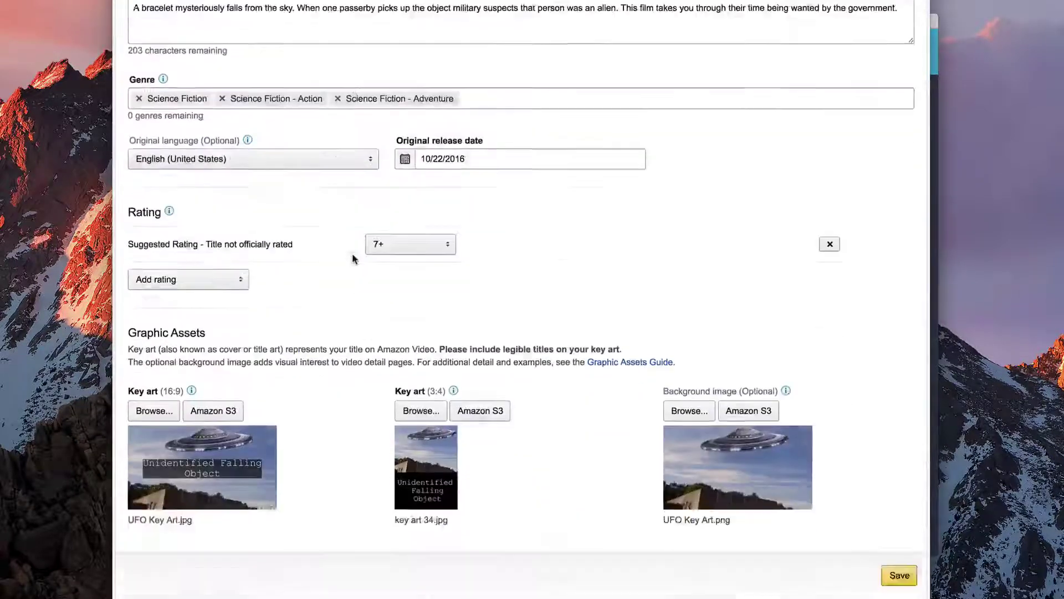
Check the Key art (3:4) requirement: a 1200x1600 .jpg or .png image.
scroll(351, 257, down, 4)
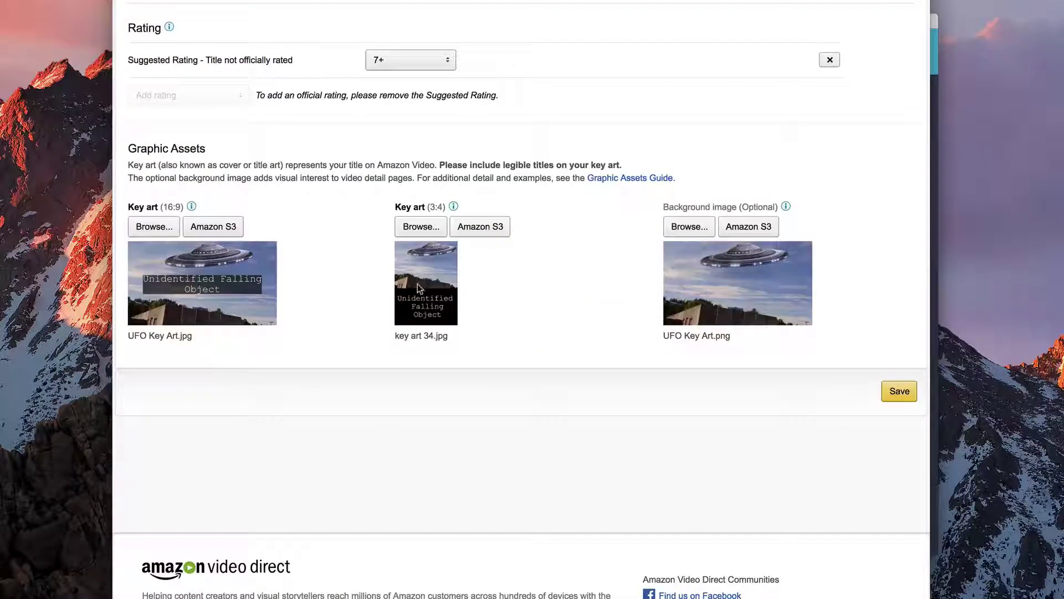
mouse_move(451, 207)
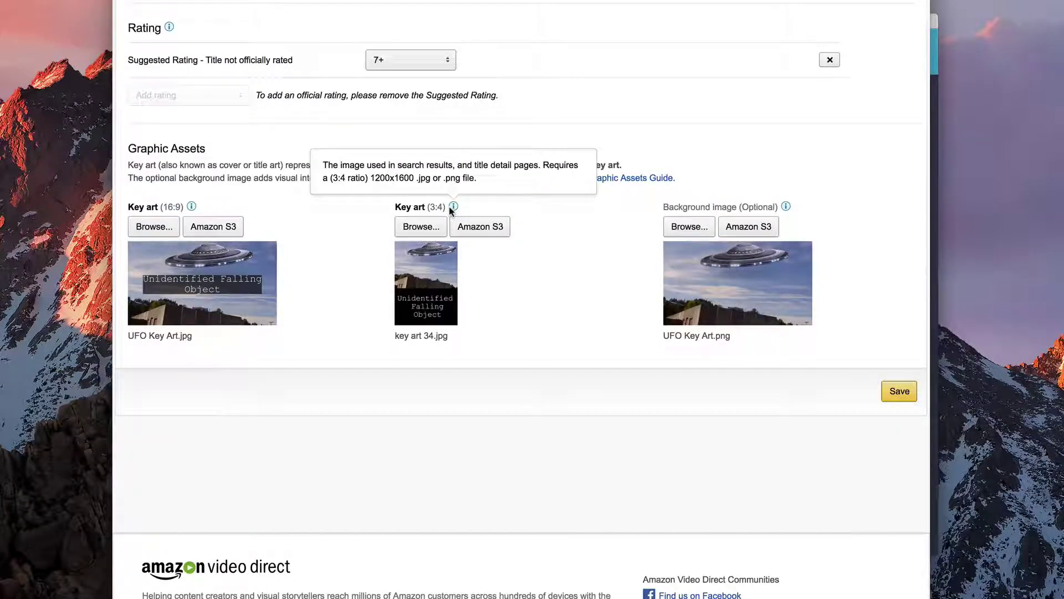
Create a blank custom canvas of 1200 x 1600 px.
key(super+Tab)
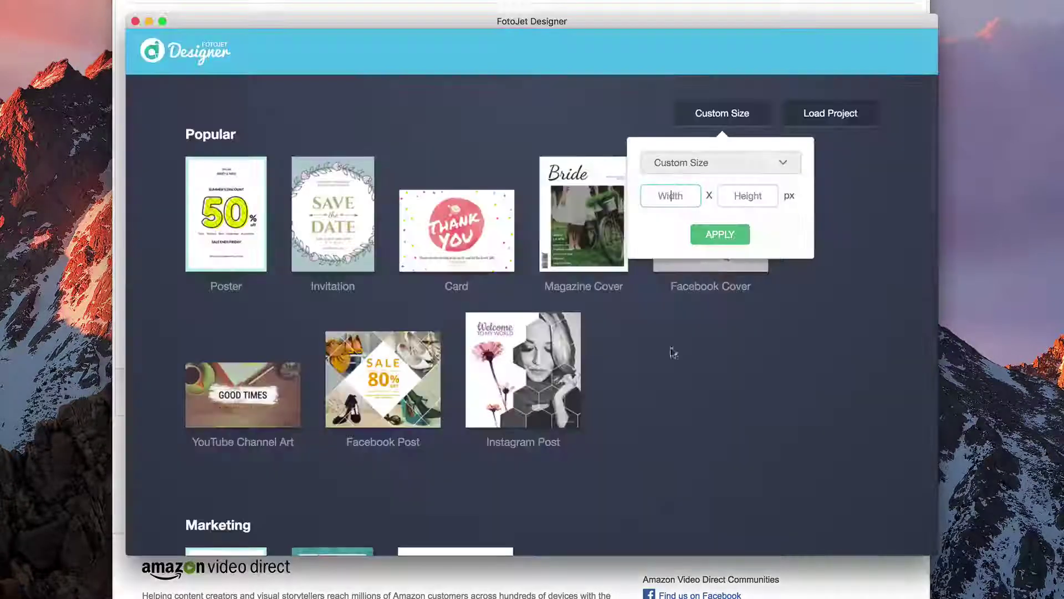
text(1200)
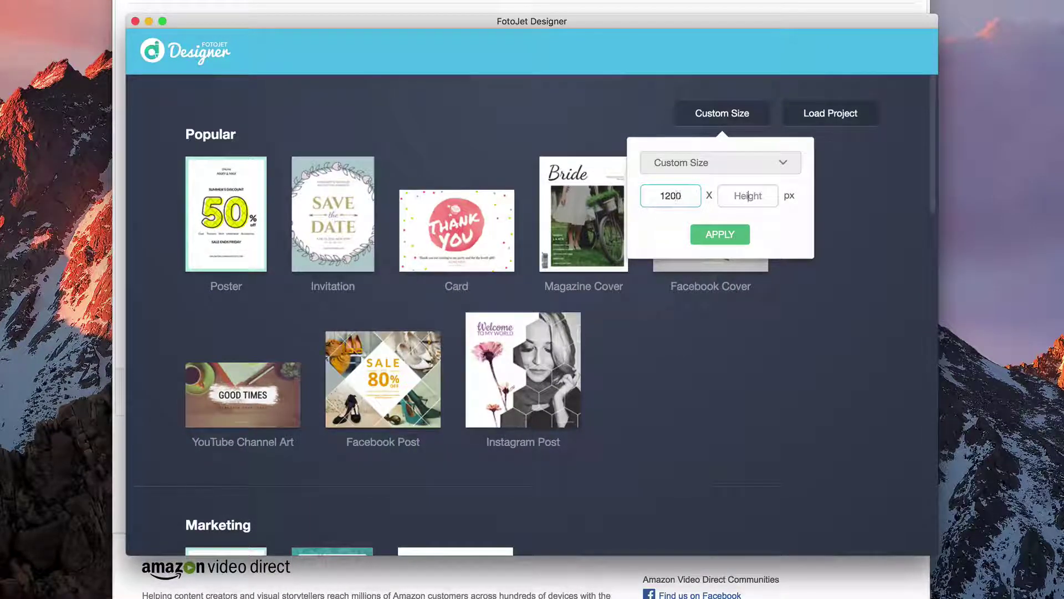
key(Tab)
text(1600)
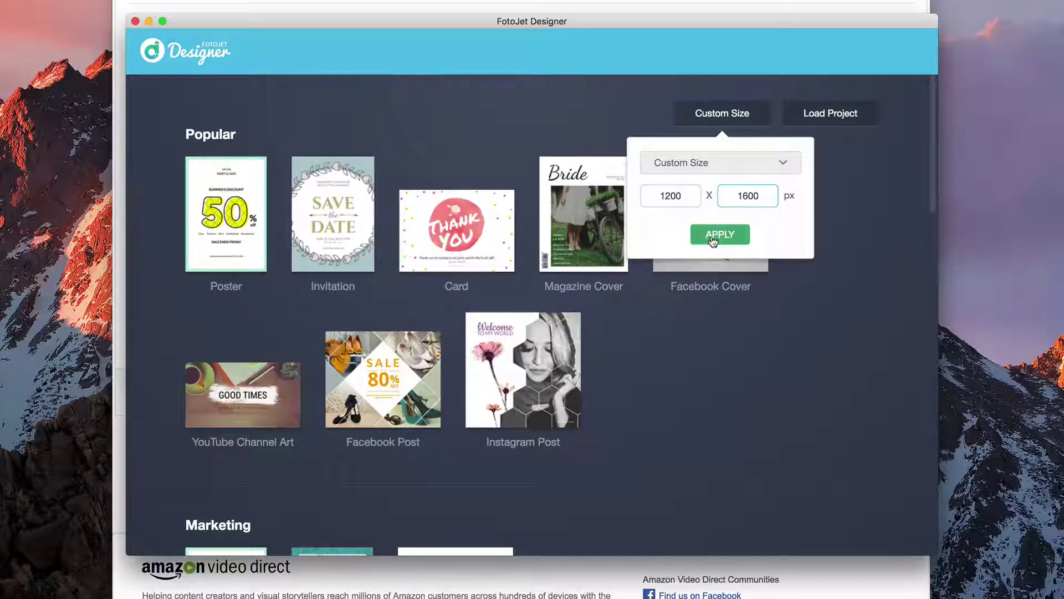
click(714, 238)
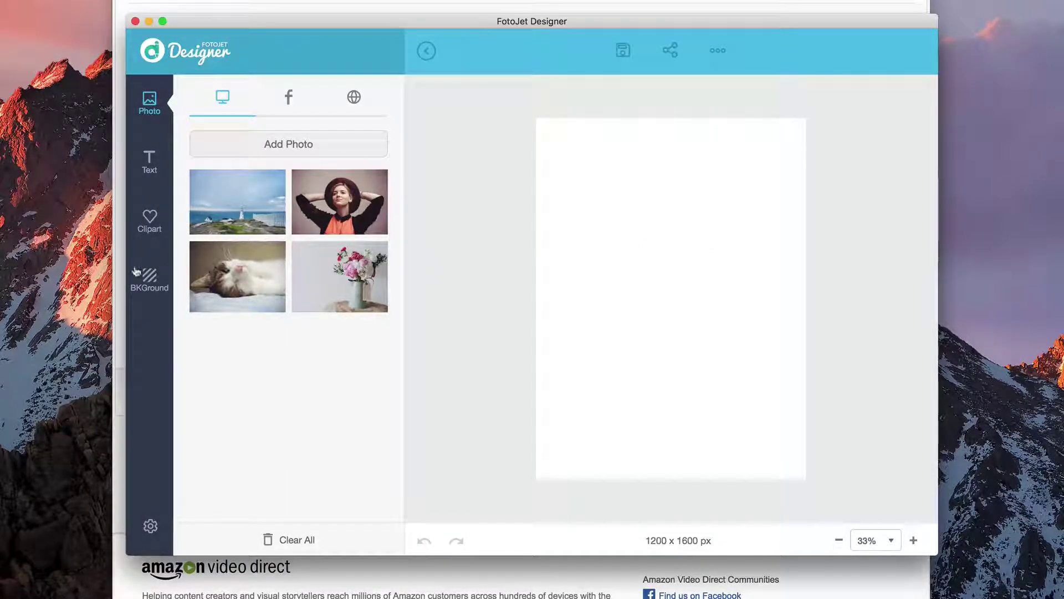
Give the canvas the grey cube pattern background.
click(150, 275)
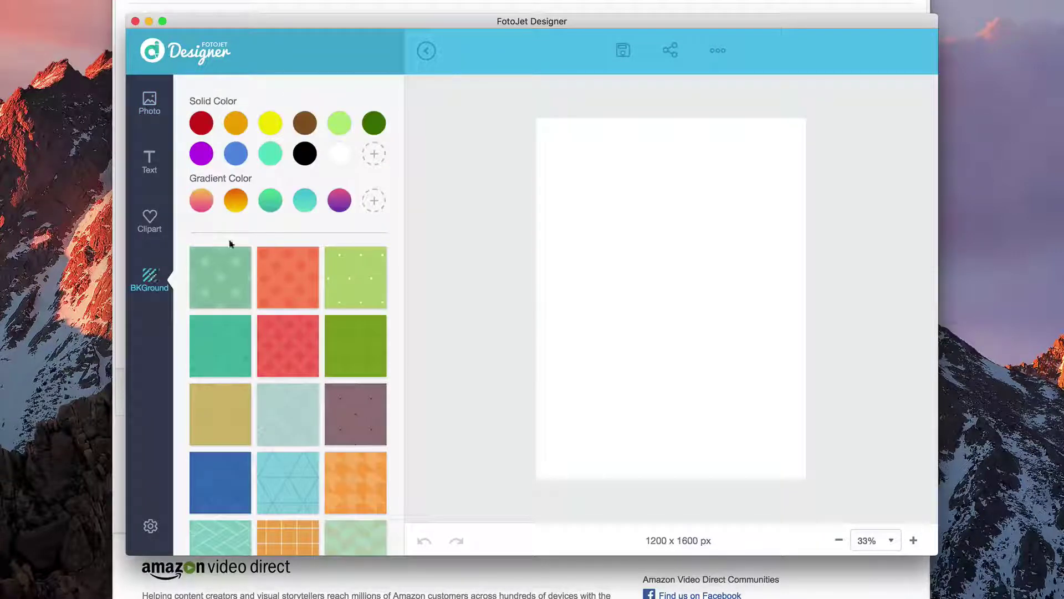
scroll(326, 328, down, 8)
scroll(300, 399, down, 20)
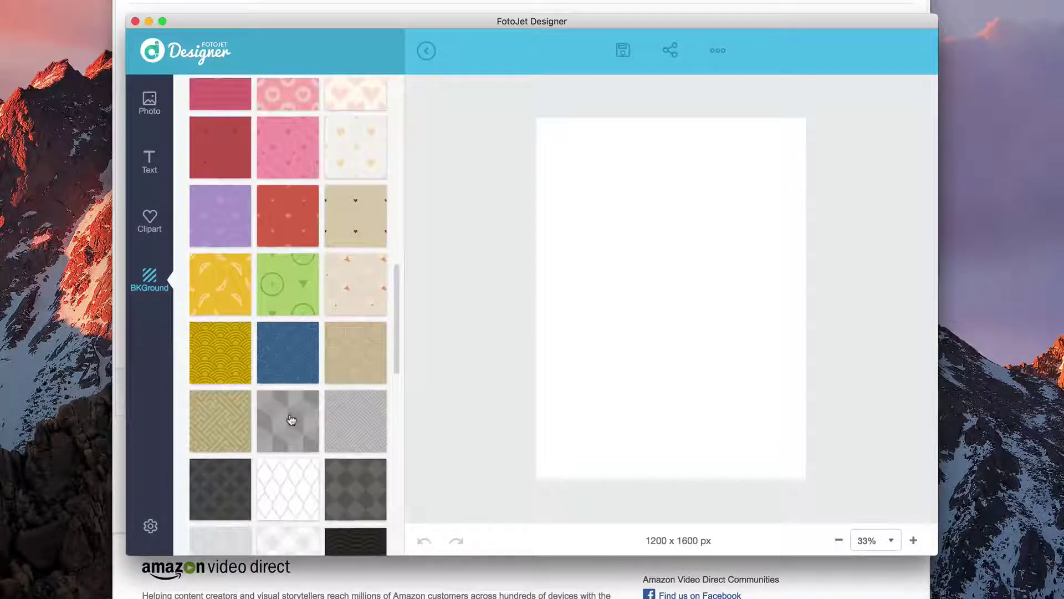
click(291, 420)
scroll(290, 416, up, 20)
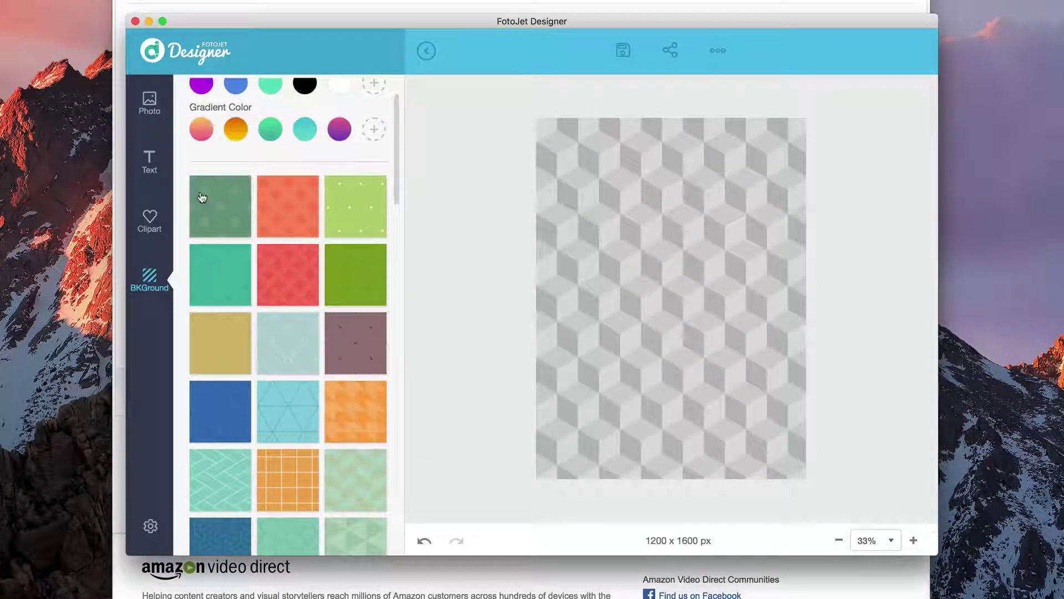
click(146, 110)
Import the 3 Frames logo from Pictures and move it near the poster's top.
click(239, 148)
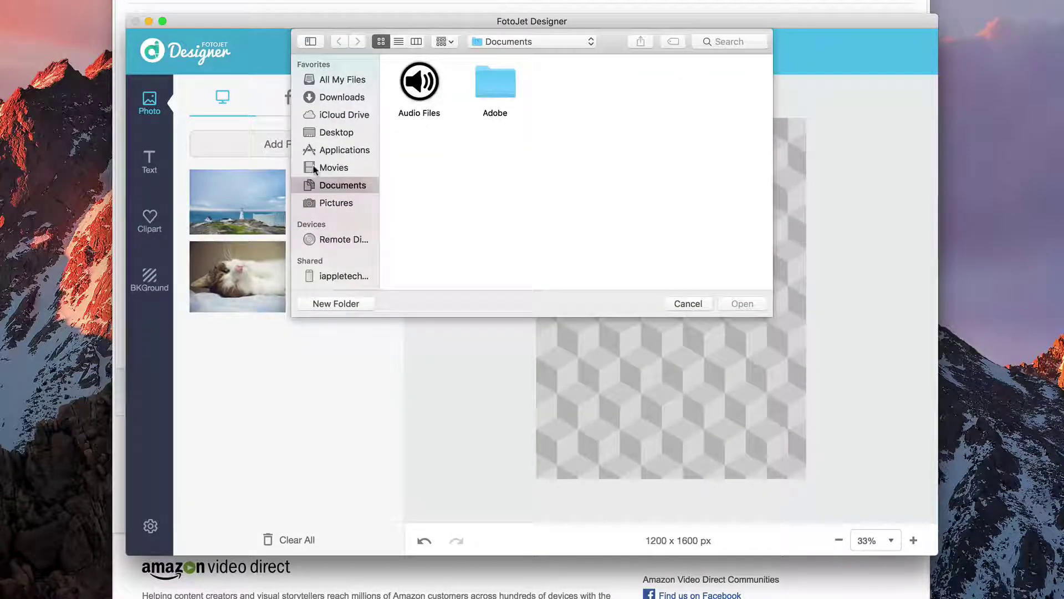
click(315, 201)
scroll(505, 161, down, 3)
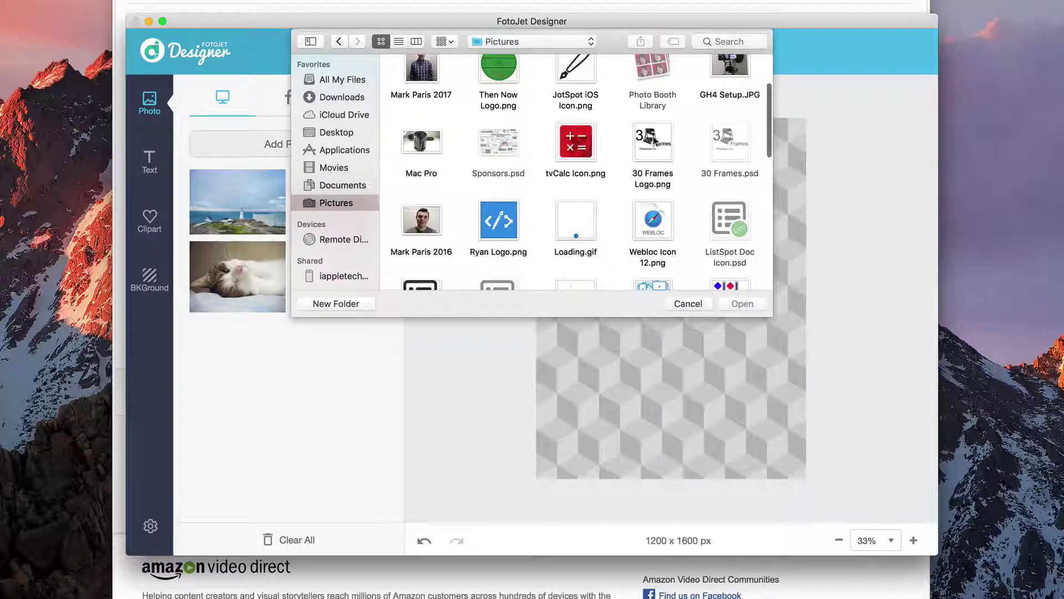
double_click(653, 142)
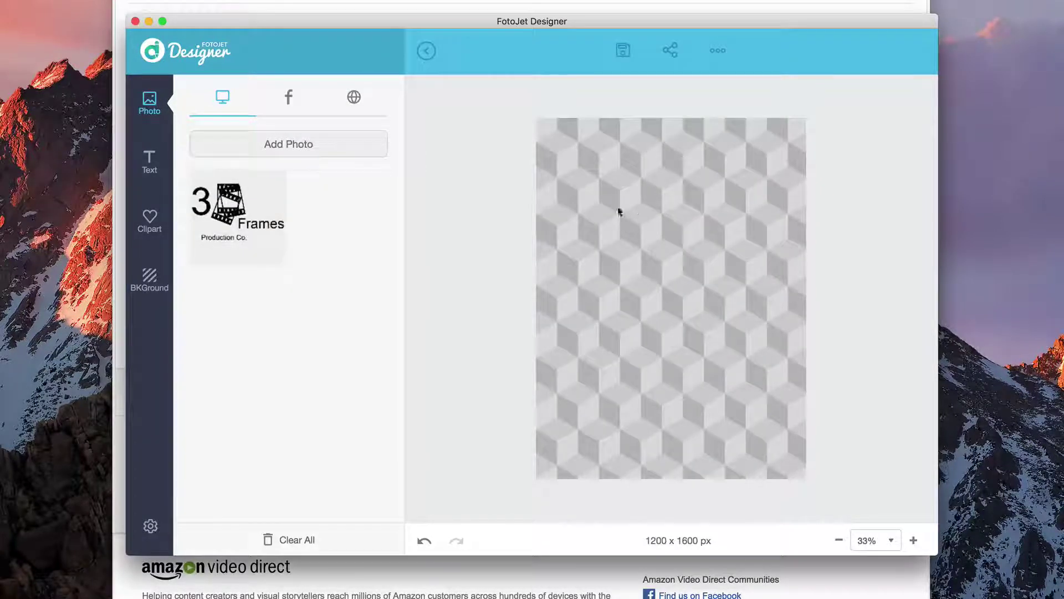
click(229, 230)
click(649, 265)
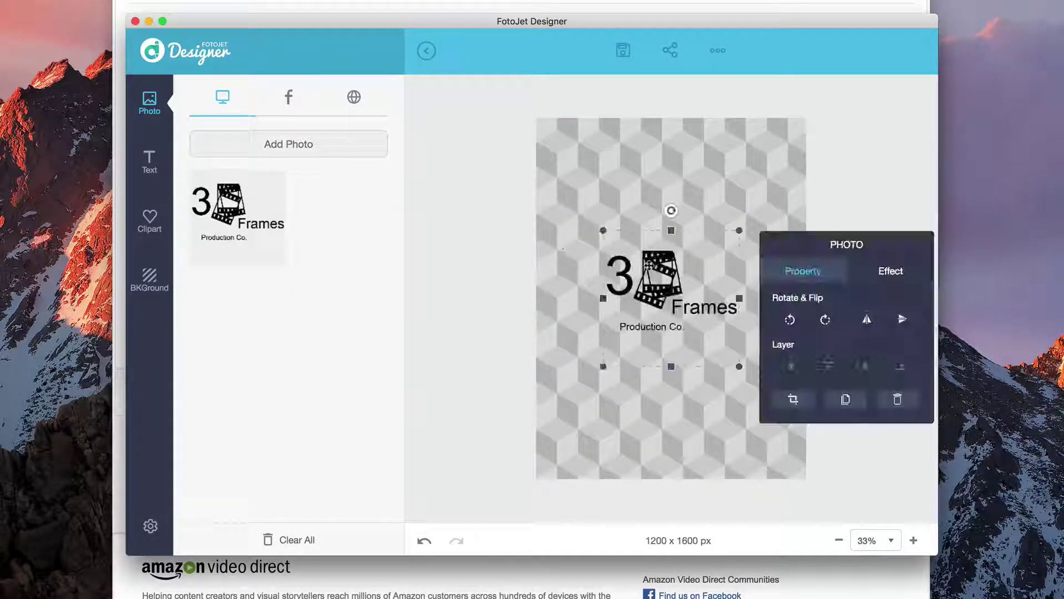
drag(648, 265, 653, 171)
click(625, 376)
Search the online images for 'dark web'.
click(354, 97)
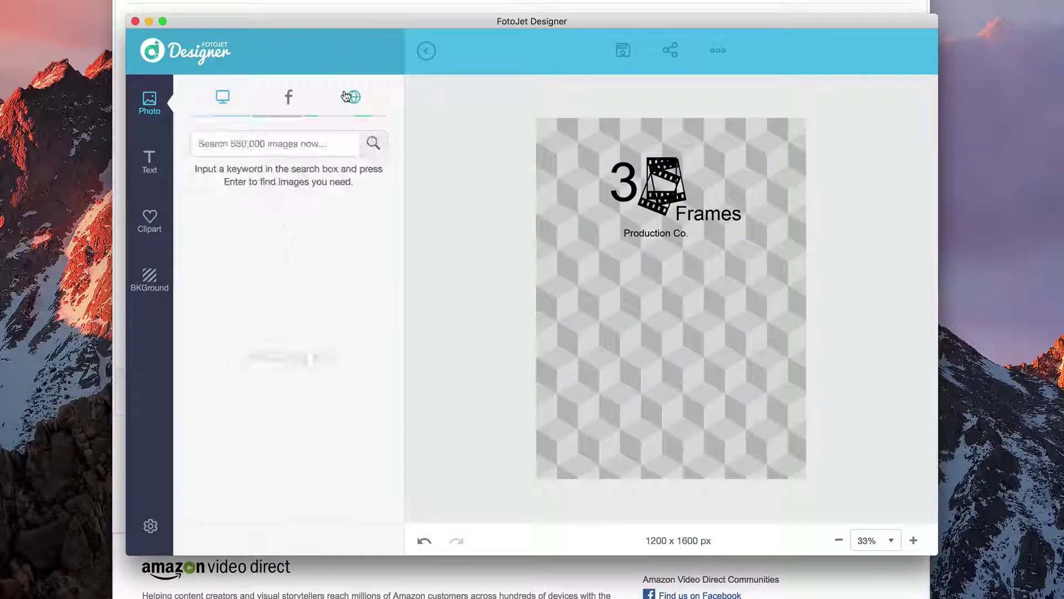
click(266, 142)
text(dark web)
key(Return)
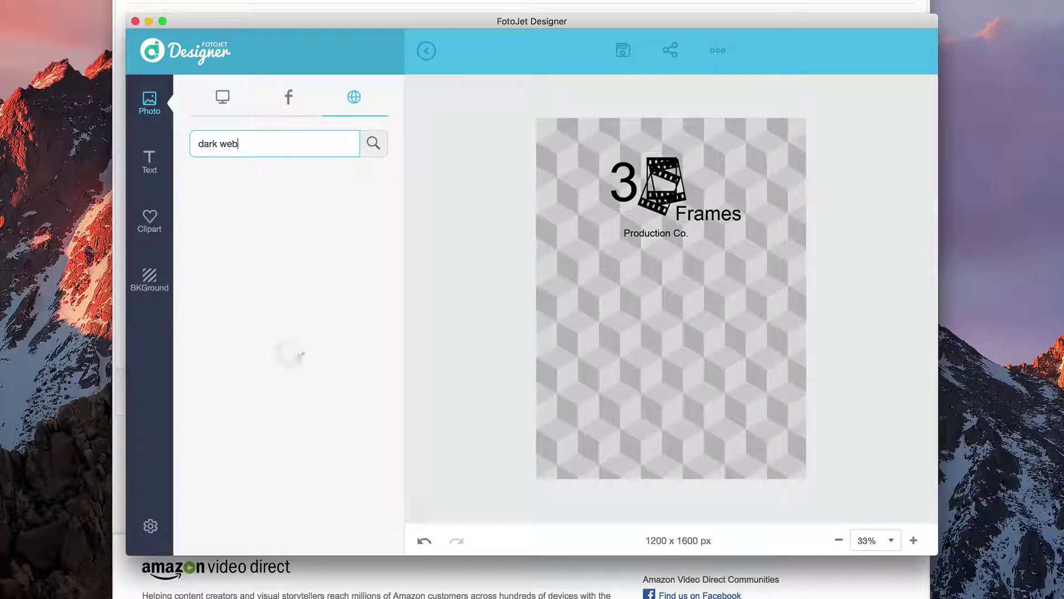
click(149, 160)
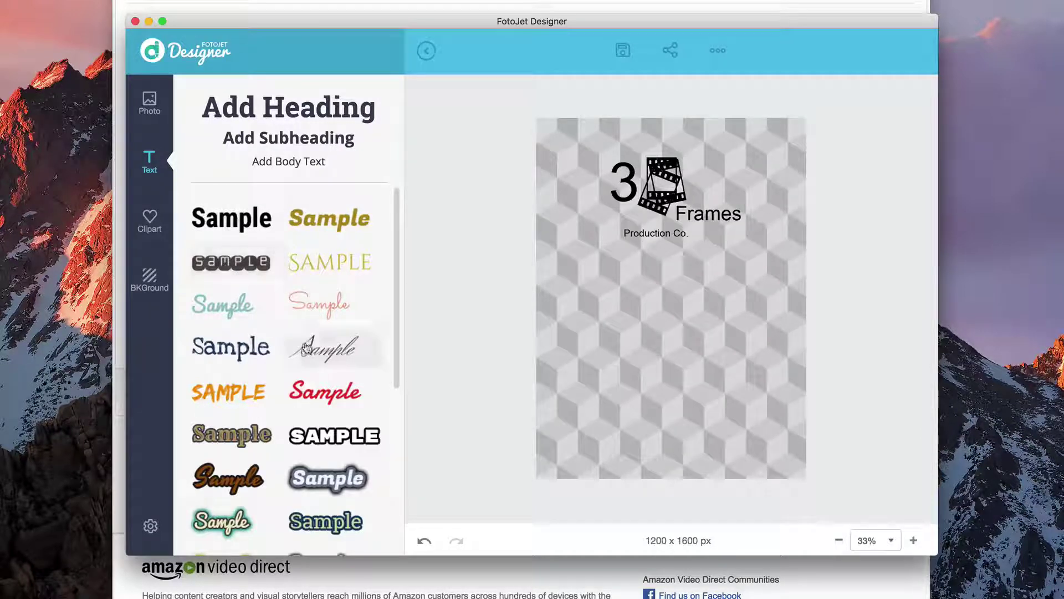
Add the title 'UNDERWORLD WEB' in the brown block-letter style at font size 176.
scroll(306, 348, down, 5)
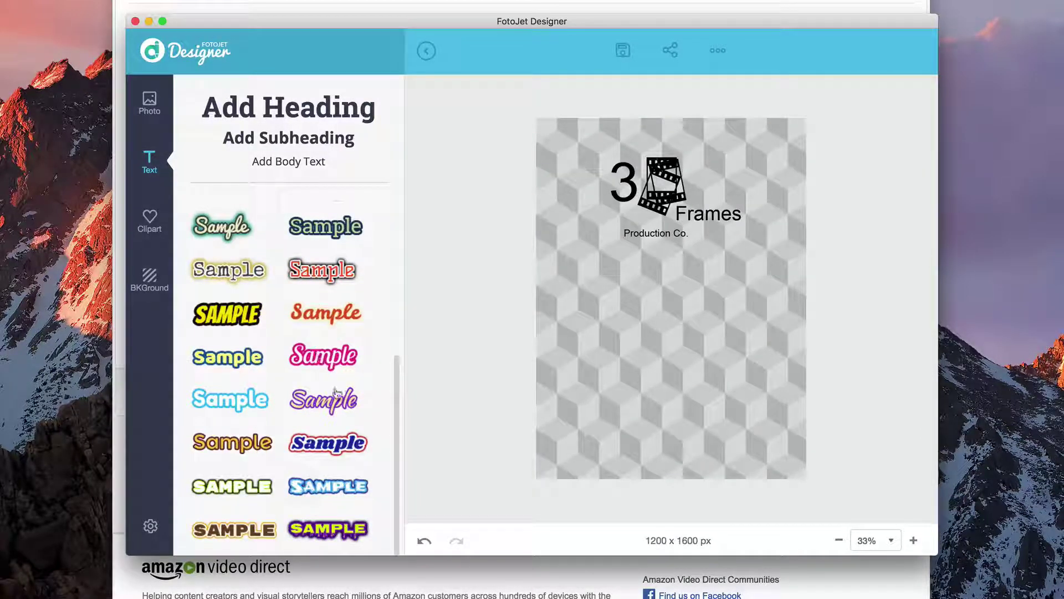
scroll(313, 448, up, 5)
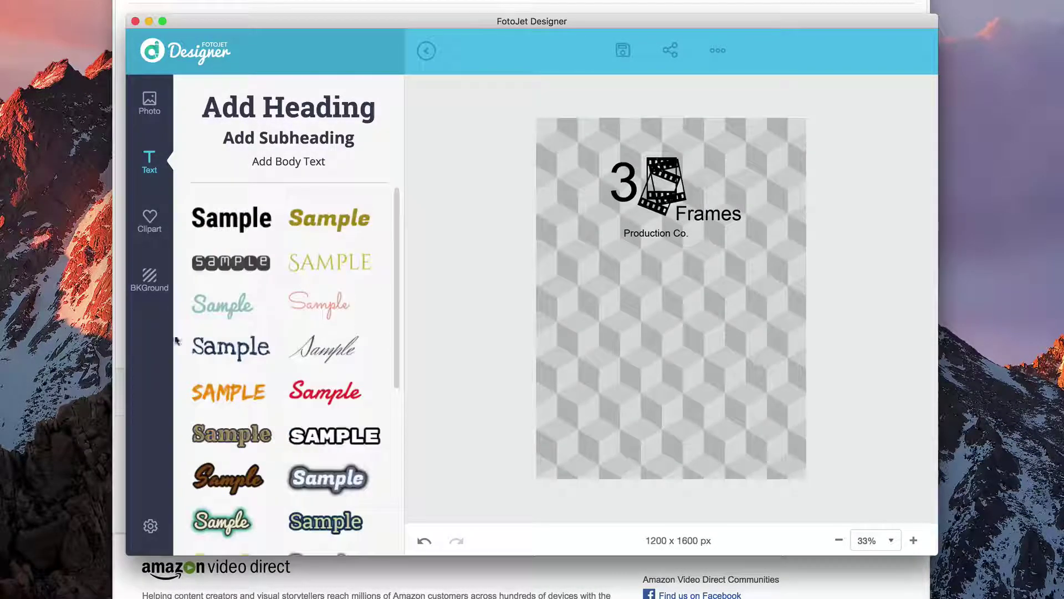
click(207, 271)
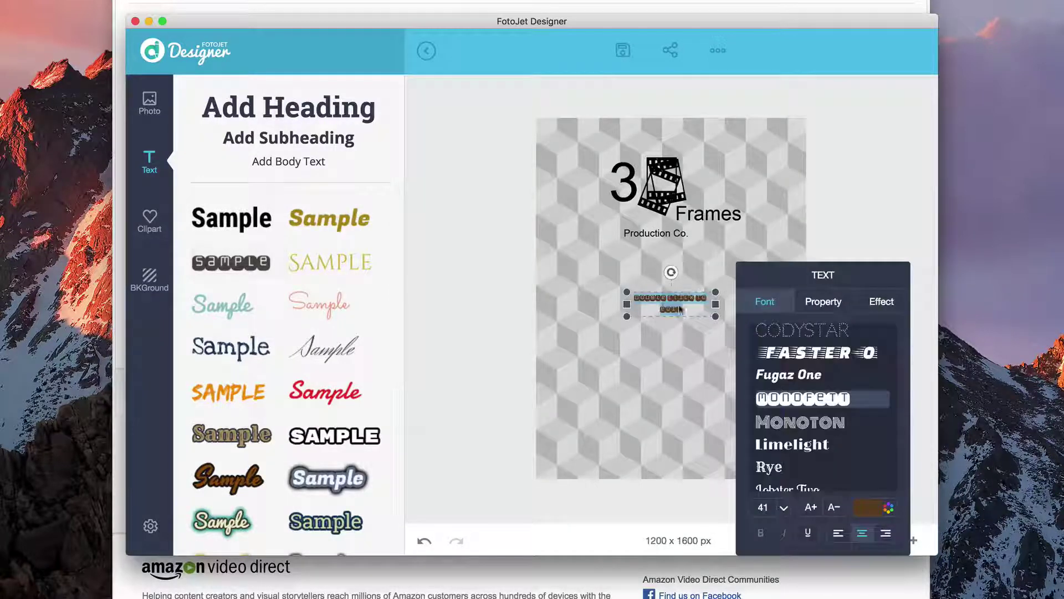
text(unnoeeeed)
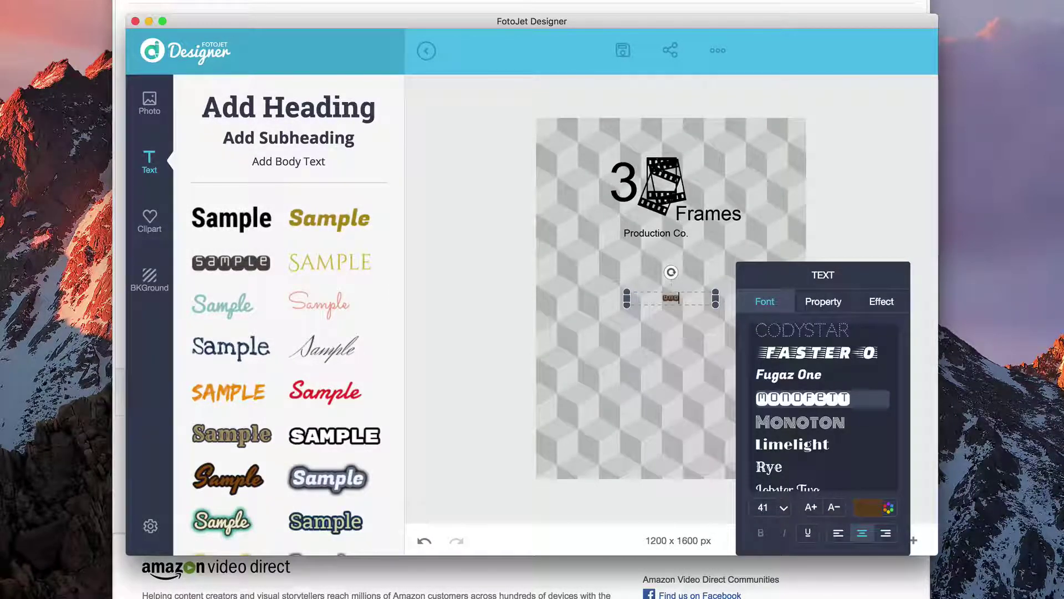
text(d web)
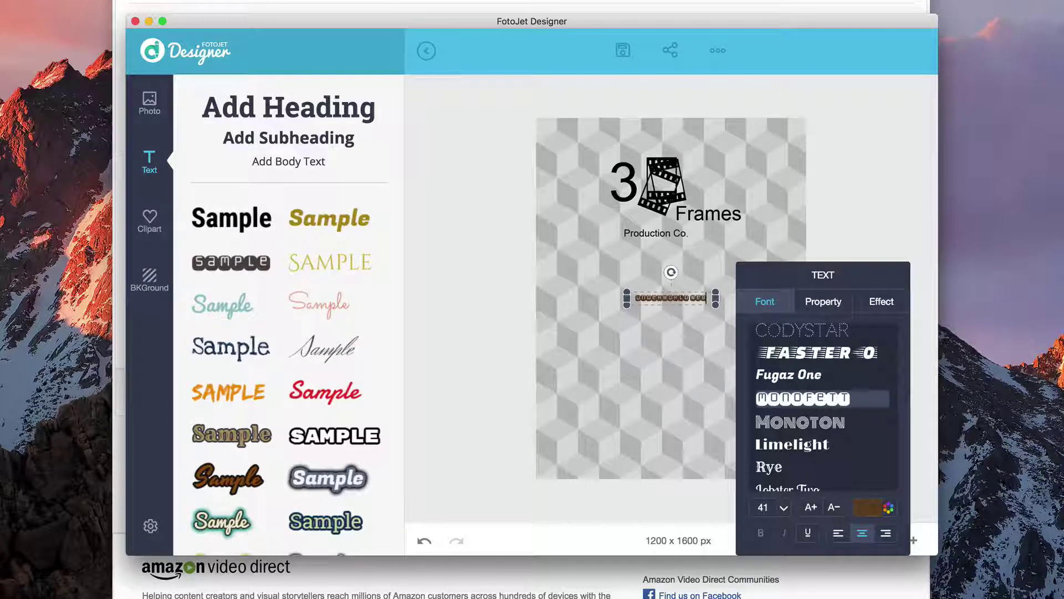
click(784, 508)
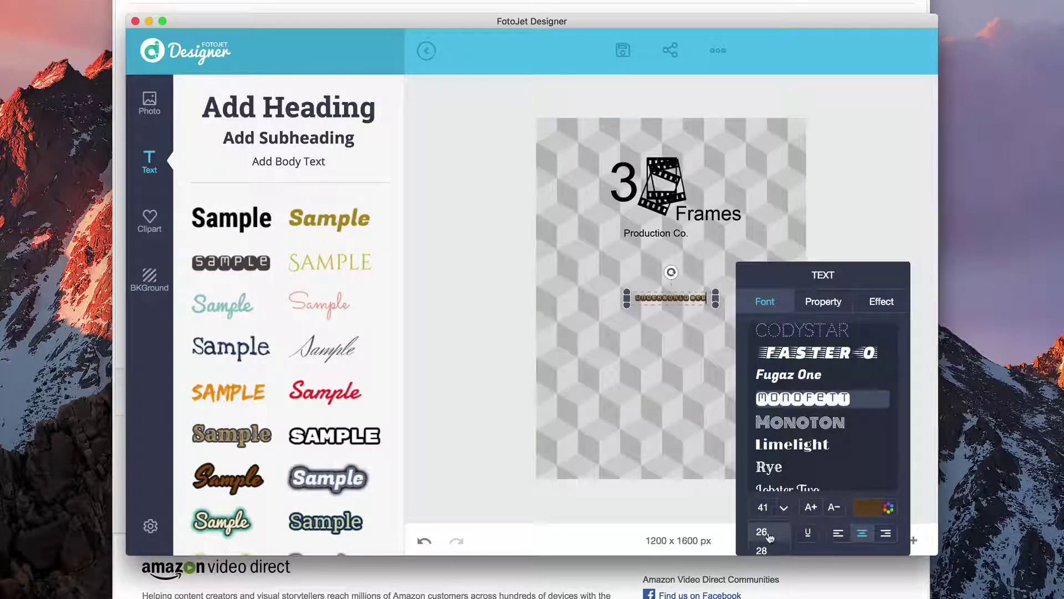
click(679, 455)
Widen the title so it wraps onto two lines, then centre it in the lower half.
click(655, 310)
drag(626, 298, 549, 351)
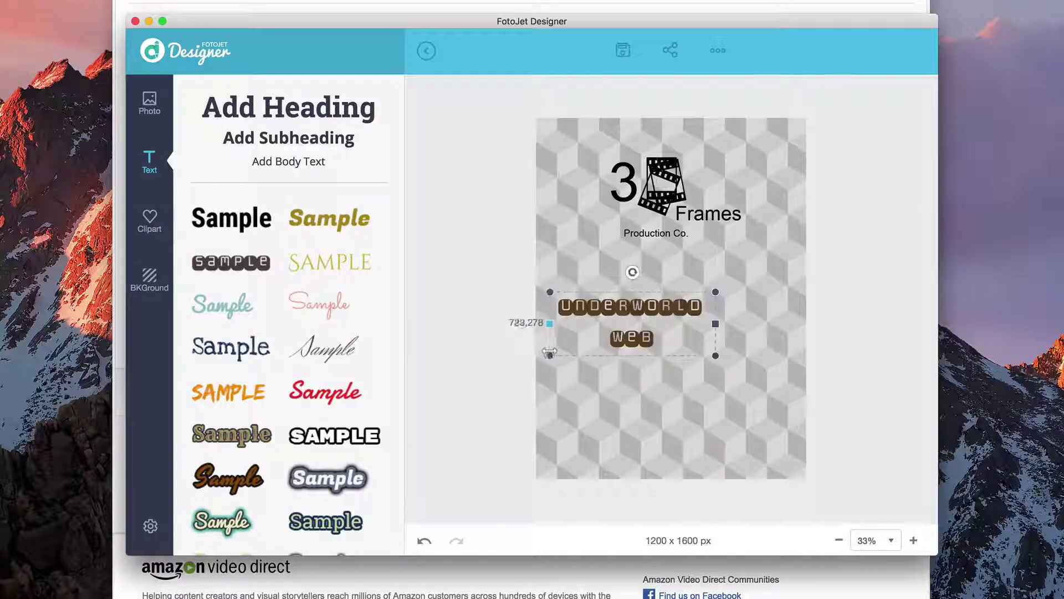
drag(716, 299, 823, 330)
mouse_move(709, 363)
mouse_down()
mouse_move(686, 364)
mouse_move(695, 367)
mouse_up()
click(697, 452)
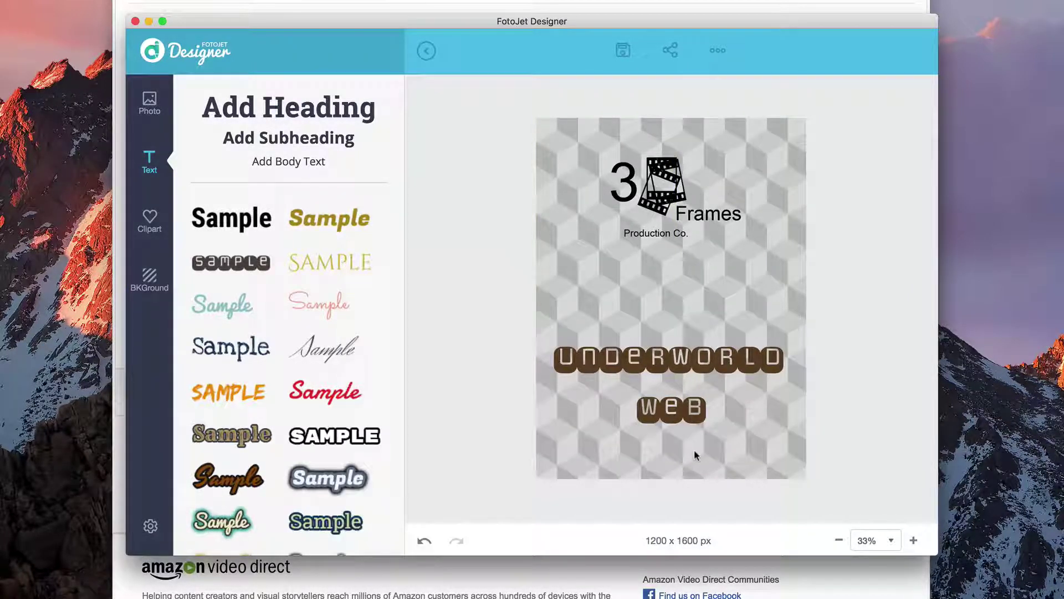
click(159, 229)
Add a solid line from the Shape clipart, stretched nearly full width between logo and title.
click(290, 161)
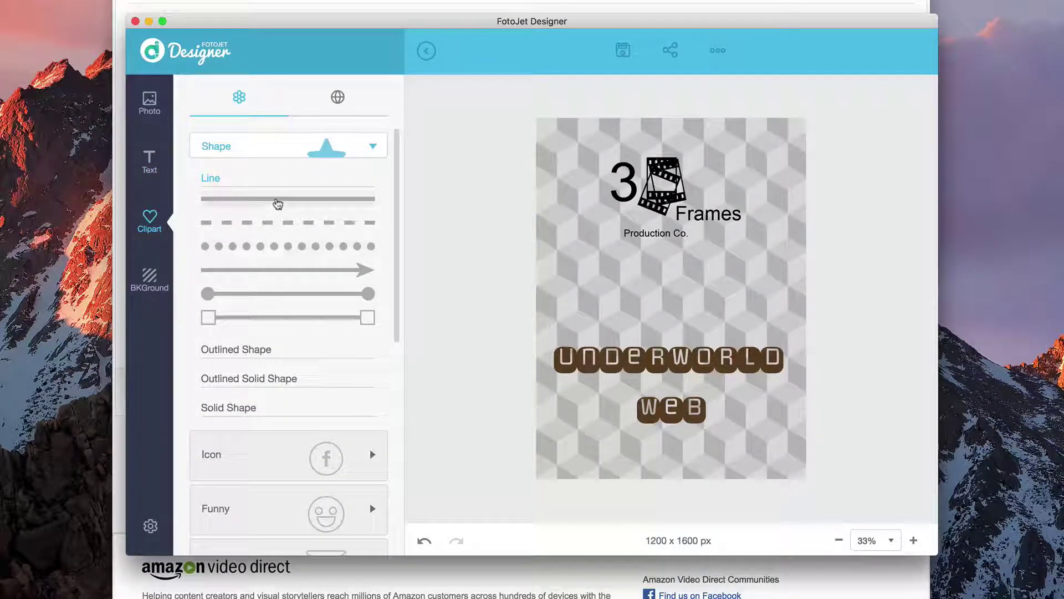
click(294, 202)
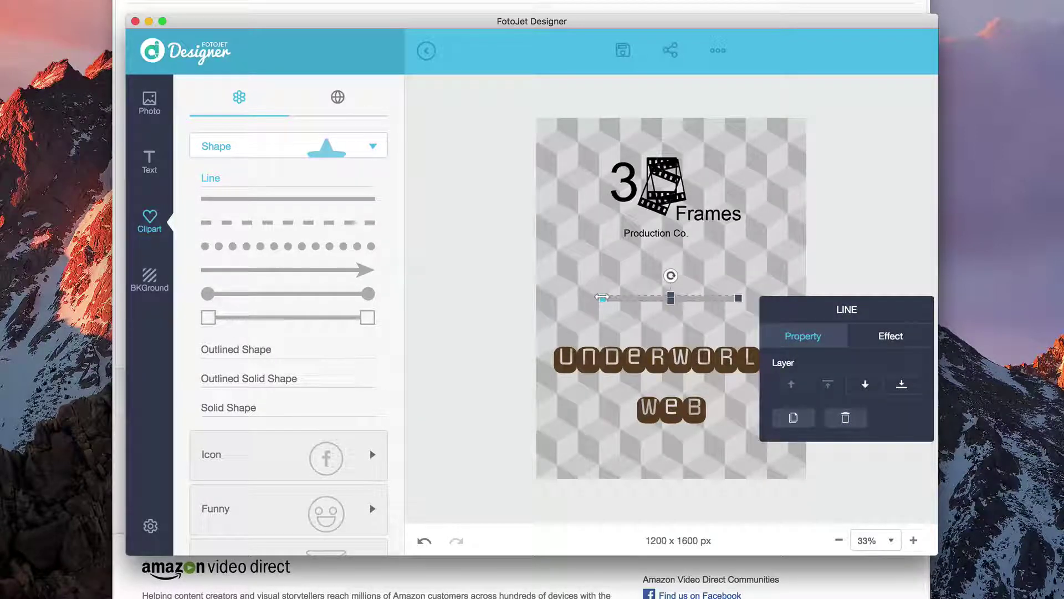
drag(602, 298, 550, 298)
drag(739, 297, 802, 297)
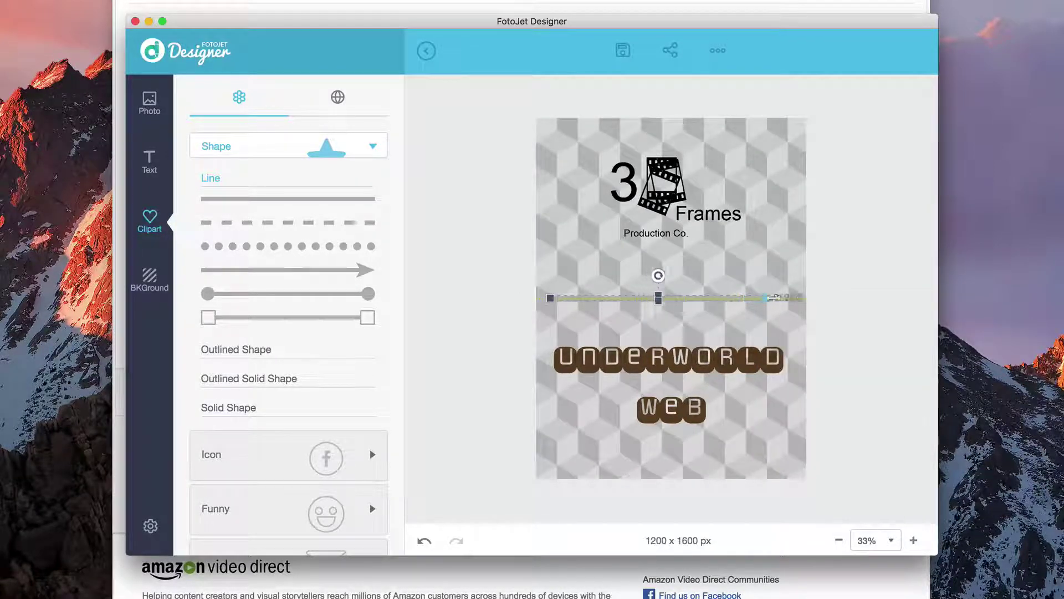
click(288, 146)
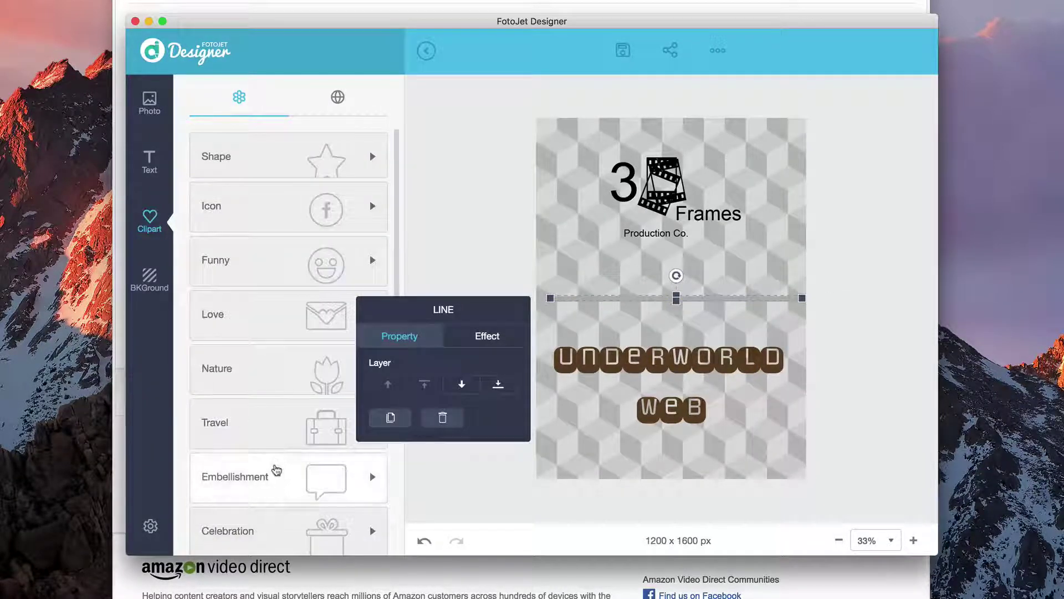
Add the blue pushpin from the Clip group, placed small at the poster's top-left.
click(277, 465)
scroll(277, 470, down, 3)
click(210, 376)
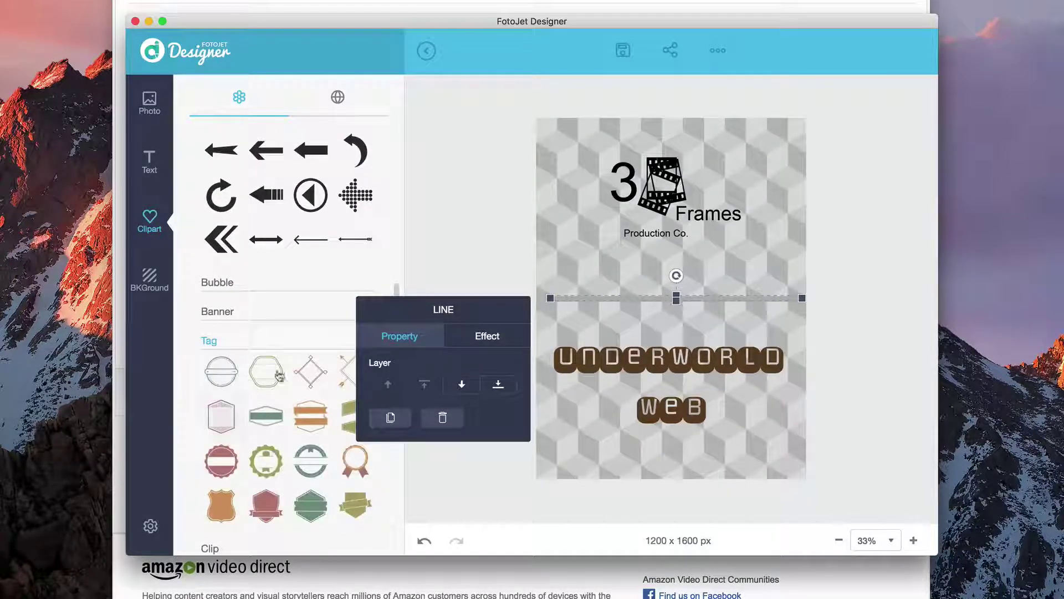
click(209, 341)
click(210, 281)
click(513, 244)
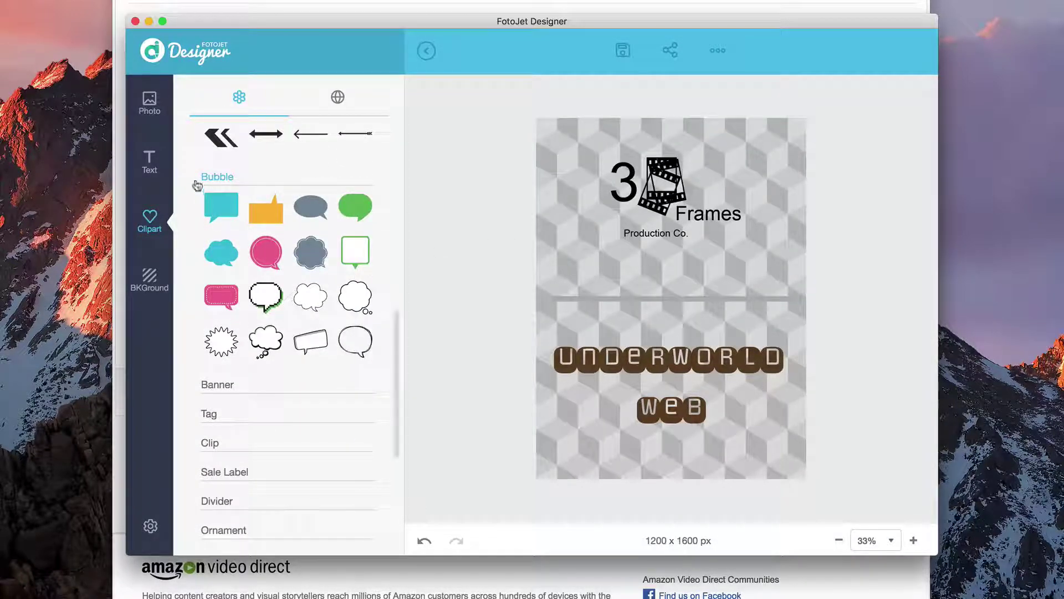
click(215, 176)
click(215, 264)
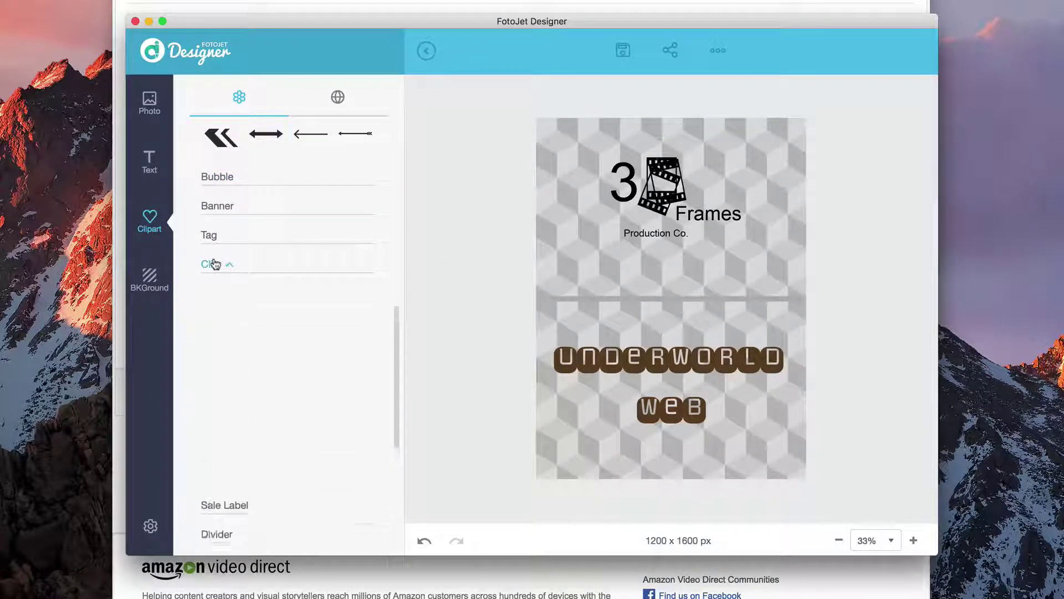
click(227, 346)
drag(647, 278, 564, 110)
drag(535, 204, 591, 179)
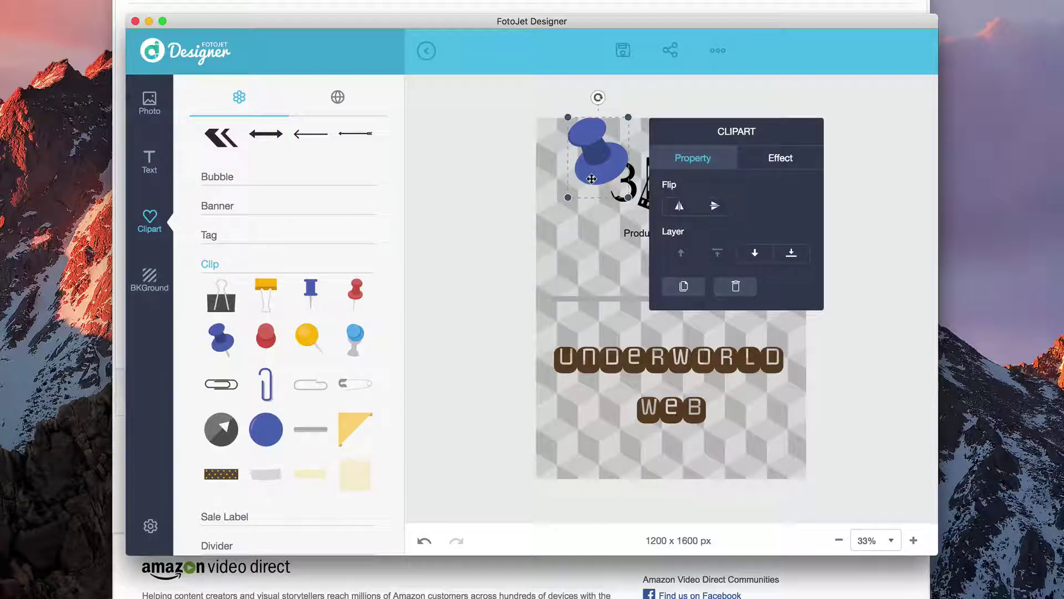